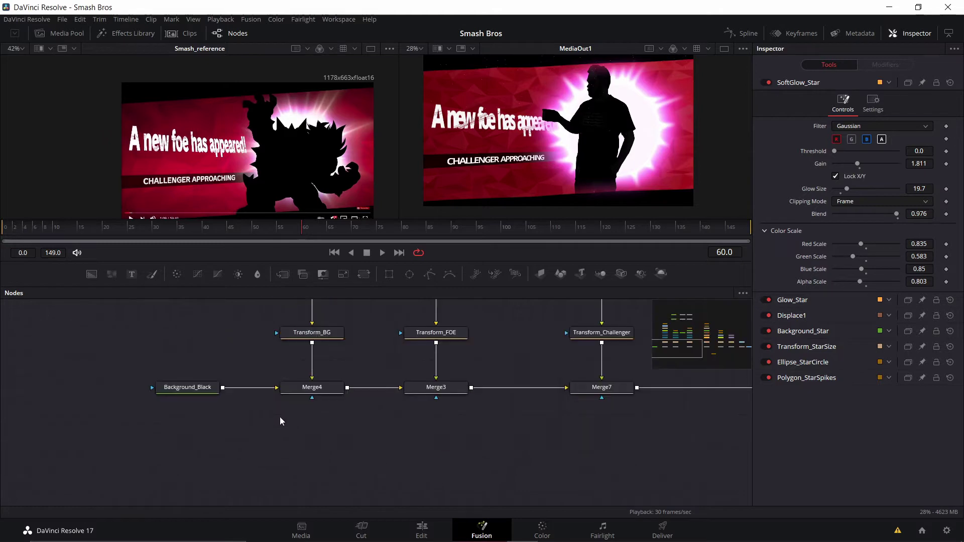
# Preview the Background_Black node at the start of the merge chain in the reference viewer, and clear that viewer
pyautogui.moveTo(280, 420); pyautogui.dragTo(250, 472)
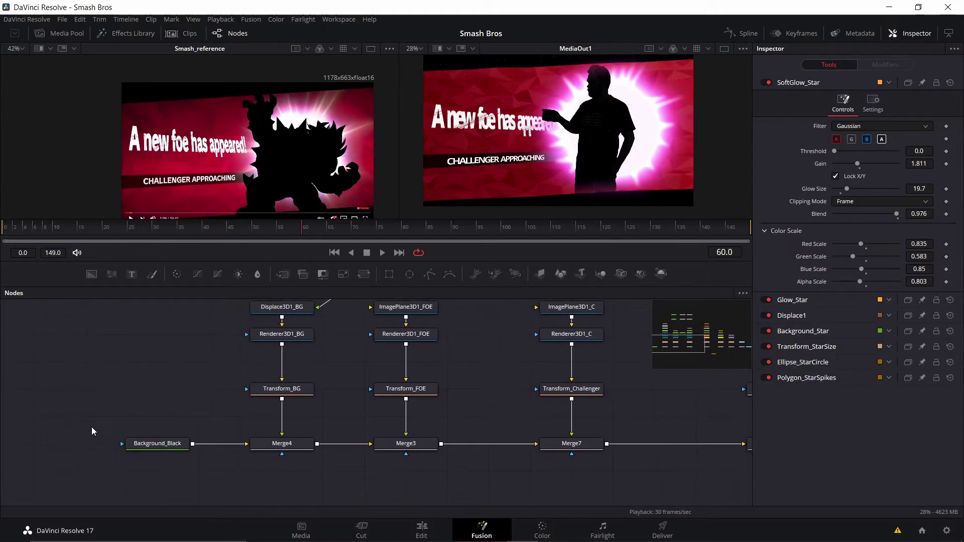
pyautogui.click(132, 454)
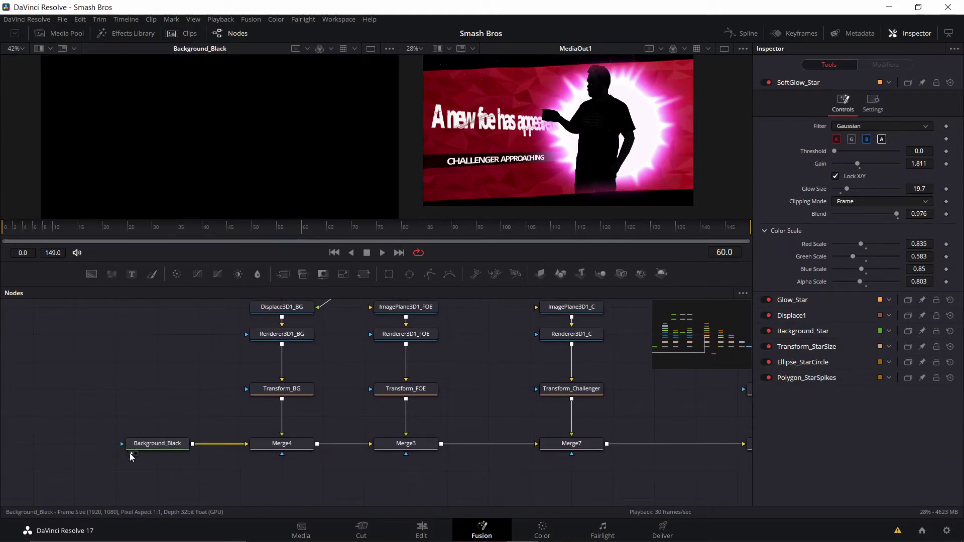
pyautogui.click(131, 453)
# Follow the background branch up to BG_Mask, show the Triangle_BG image in the empty viewer and inspect its settings
pyautogui.moveTo(301, 321); pyautogui.dragTo(282, 291)
pyautogui.moveTo(279, 417); pyautogui.dragTo(269, 373)
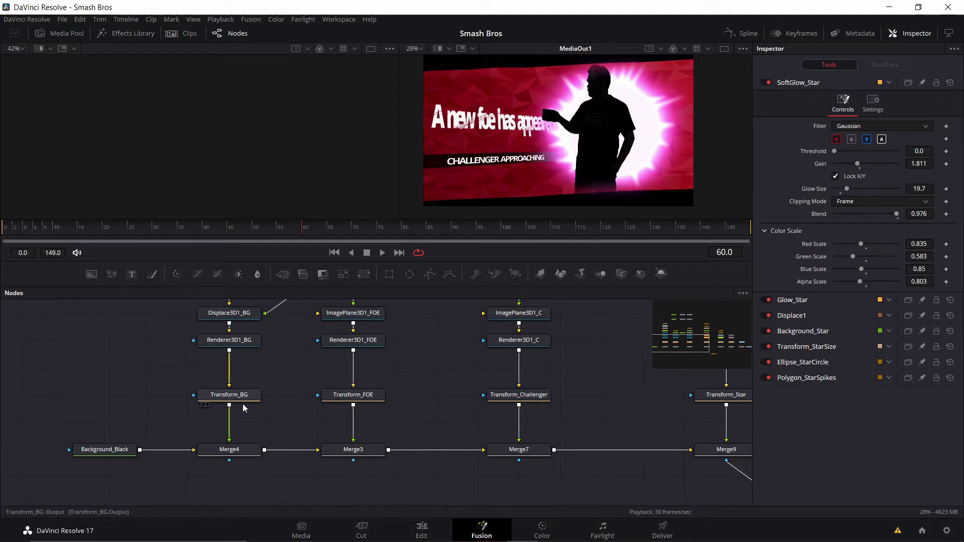
pyautogui.moveTo(278, 369); pyautogui.dragTo(299, 394)
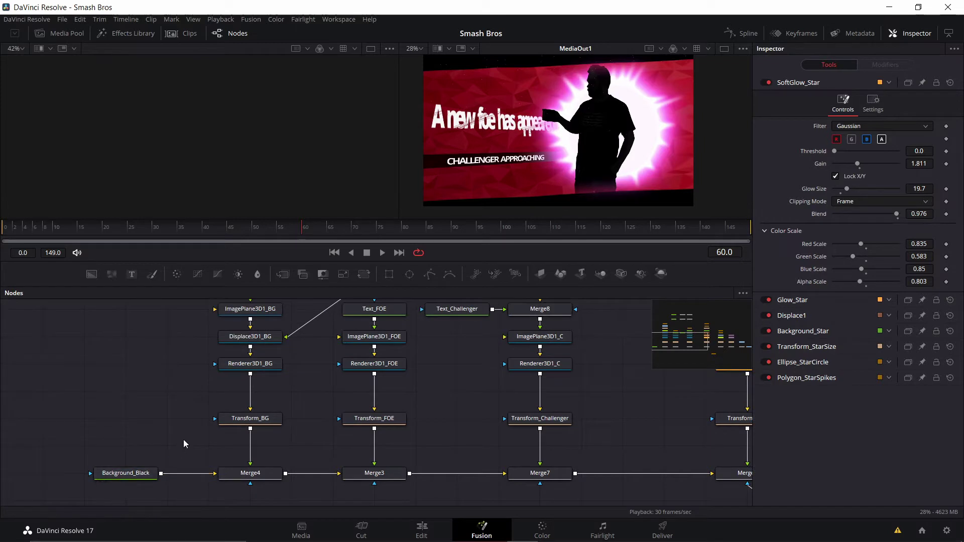
pyautogui.moveTo(230, 416); pyautogui.dragTo(230, 513)
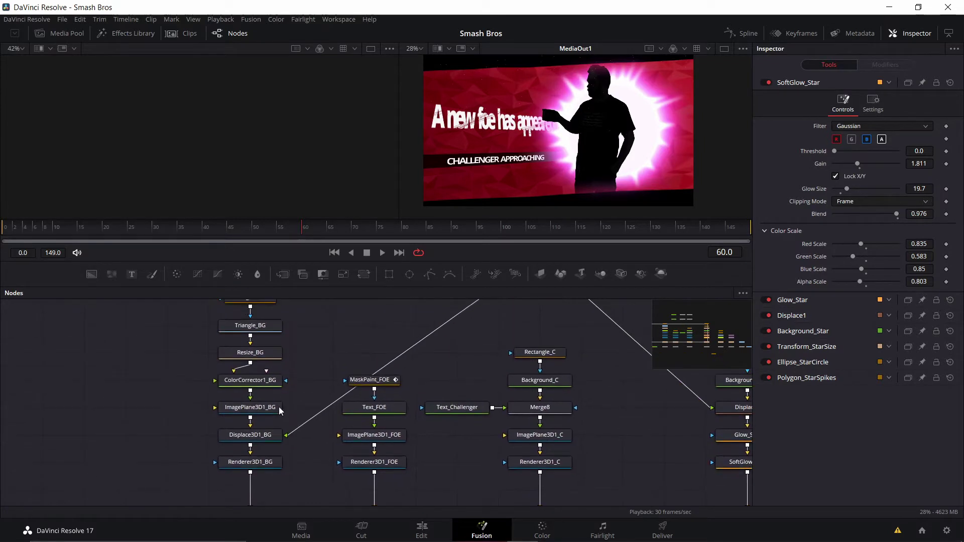
pyautogui.moveTo(226, 337); pyautogui.dragTo(276, 390)
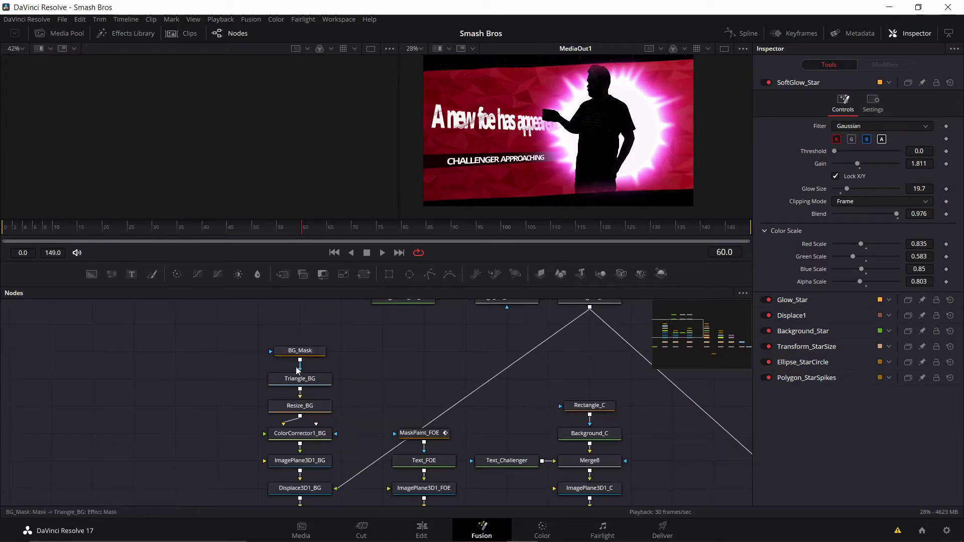
pyautogui.click(272, 390)
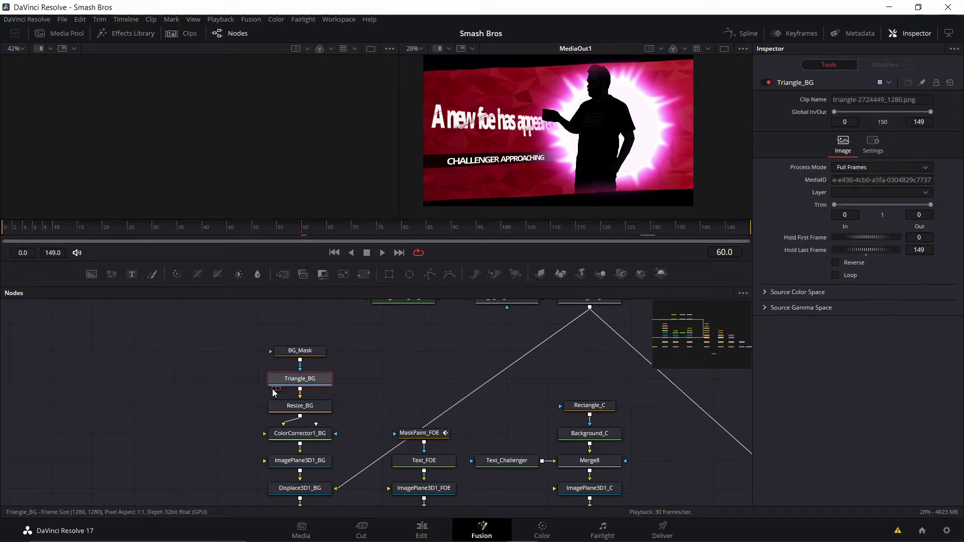
pyautogui.moveTo(367, 373); pyautogui.dragTo(340, 370)
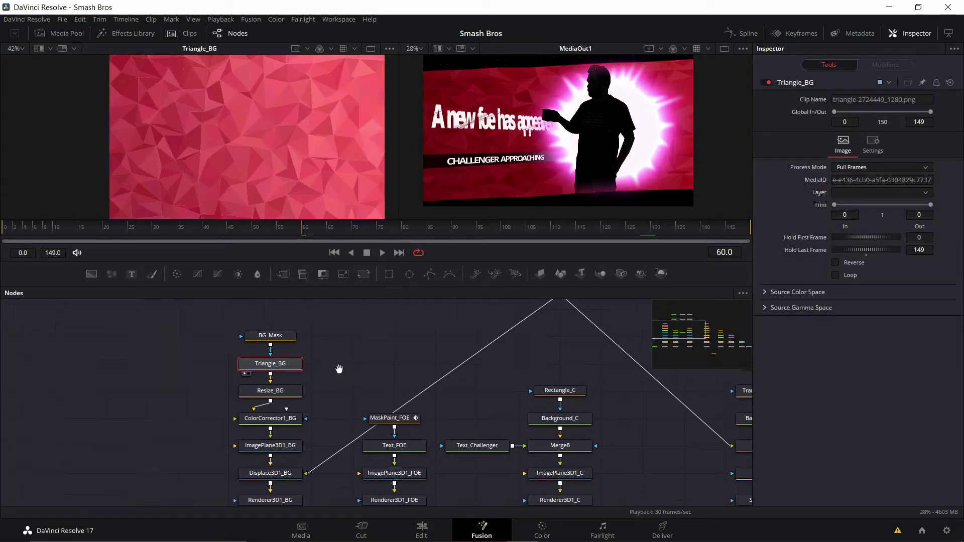
pyautogui.moveTo(305, 336); pyautogui.dragTo(299, 357)
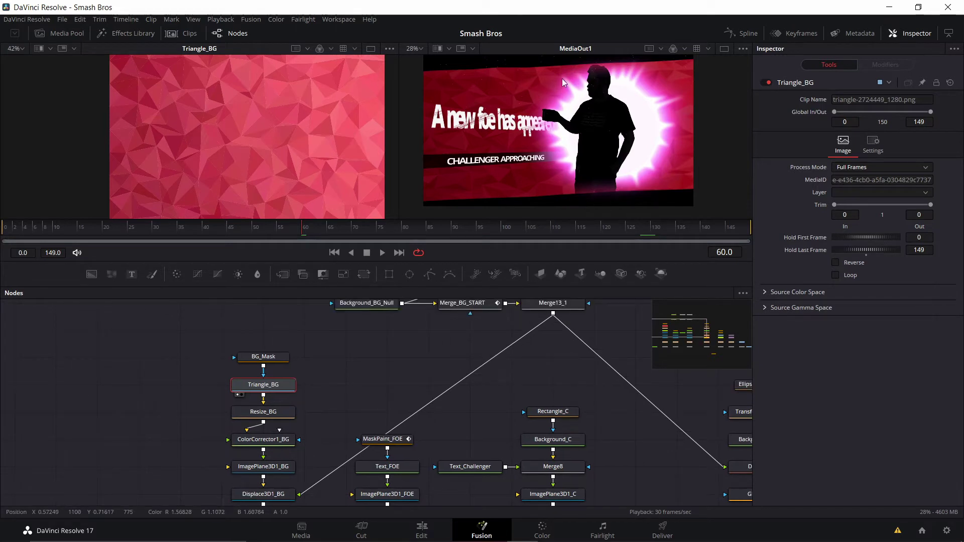
pyautogui.moveTo(339, 391); pyautogui.dragTo(323, 357)
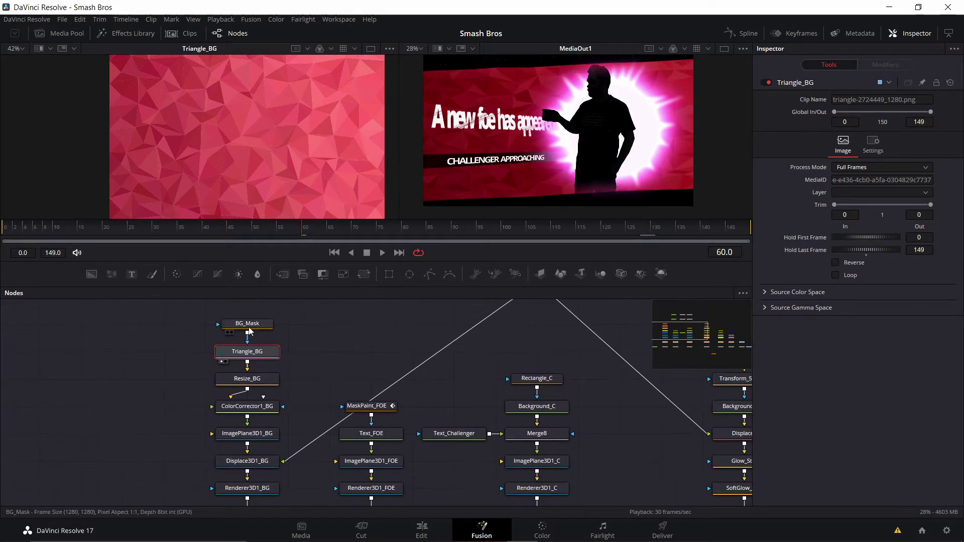
pyautogui.moveTo(279, 329); pyautogui.dragTo(297, 327)
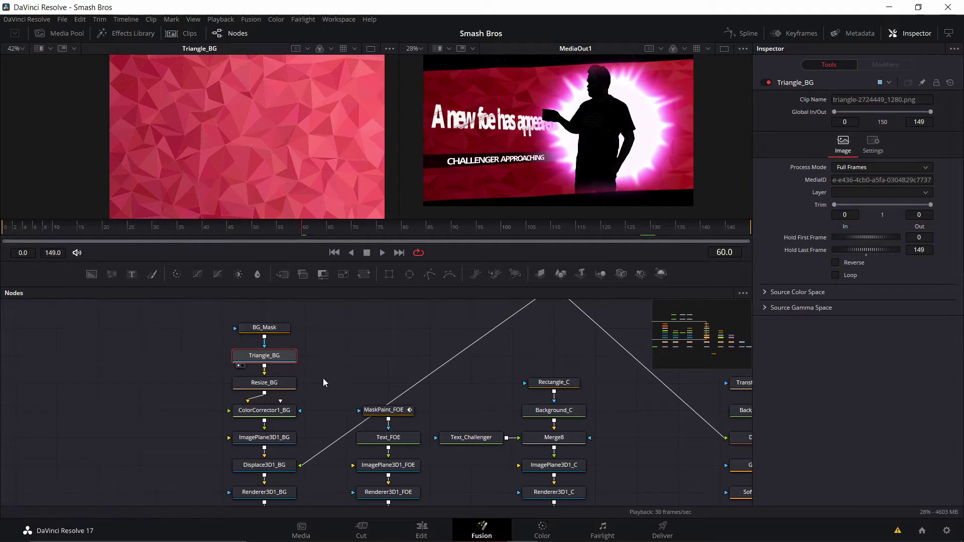
# Show the Resize_BG node in the viewer beside the final output and inspect its width and height settings
pyautogui.moveTo(323, 381); pyautogui.dragTo(330, 353)
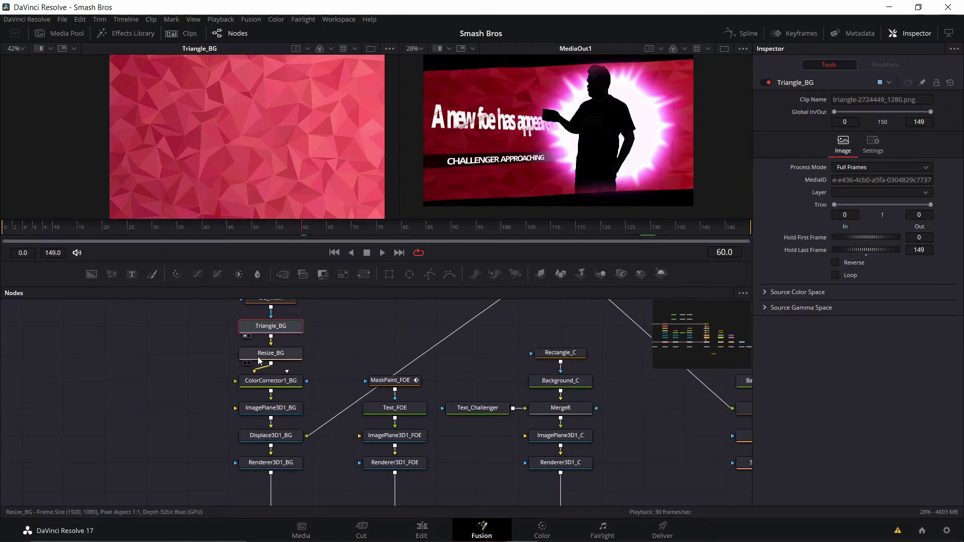
pyautogui.click(246, 365)
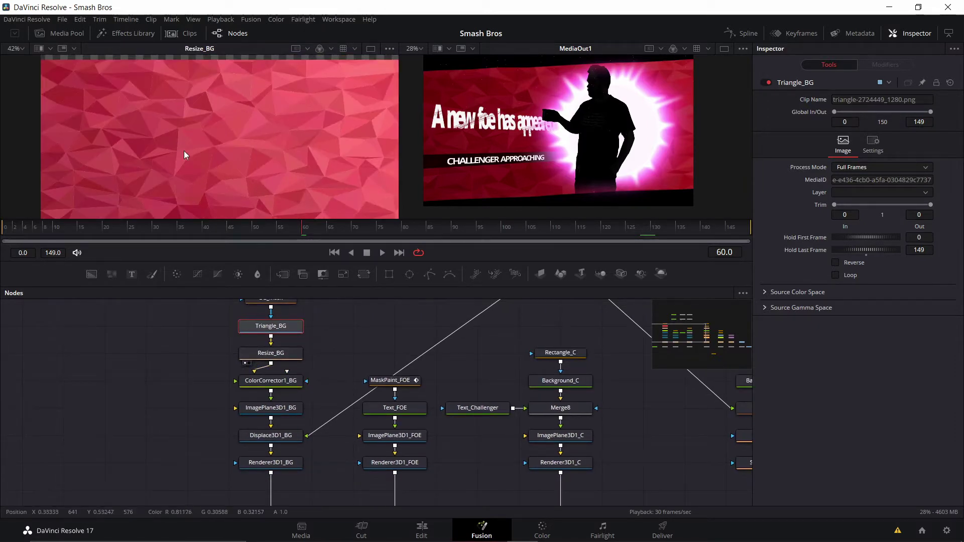
pyautogui.click(266, 353)
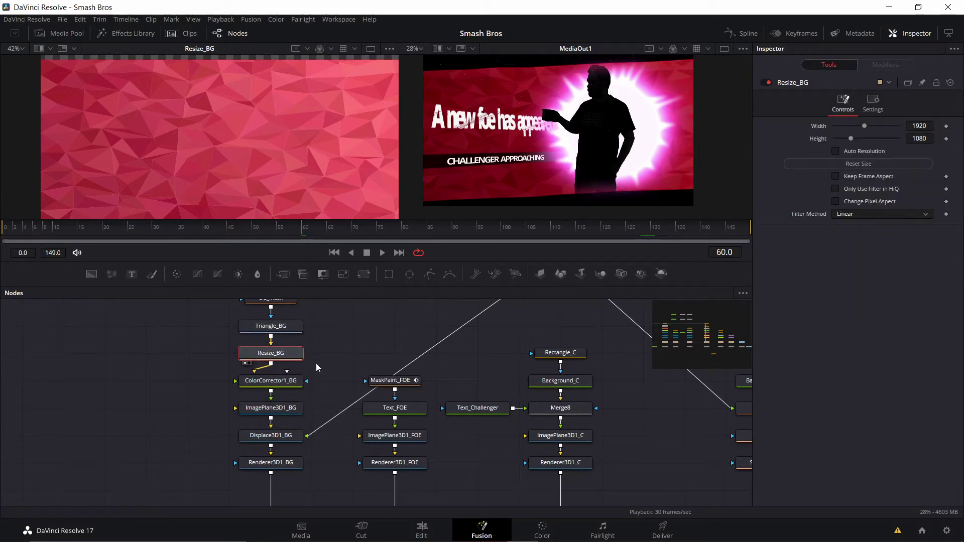
# Preview ColorCorrector1_BG, inspect its color correction settings, and examine the ImagePlane3D1_BG, Displace3D1_BG and Renderer3D1_BG nodes below it
pyautogui.scroll(-2, 335, 358)
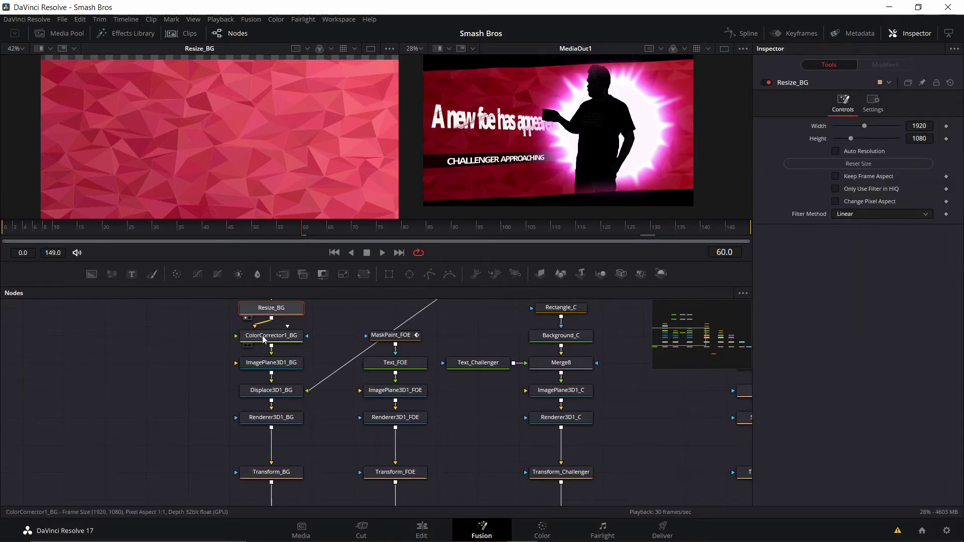
pyautogui.click(261, 342)
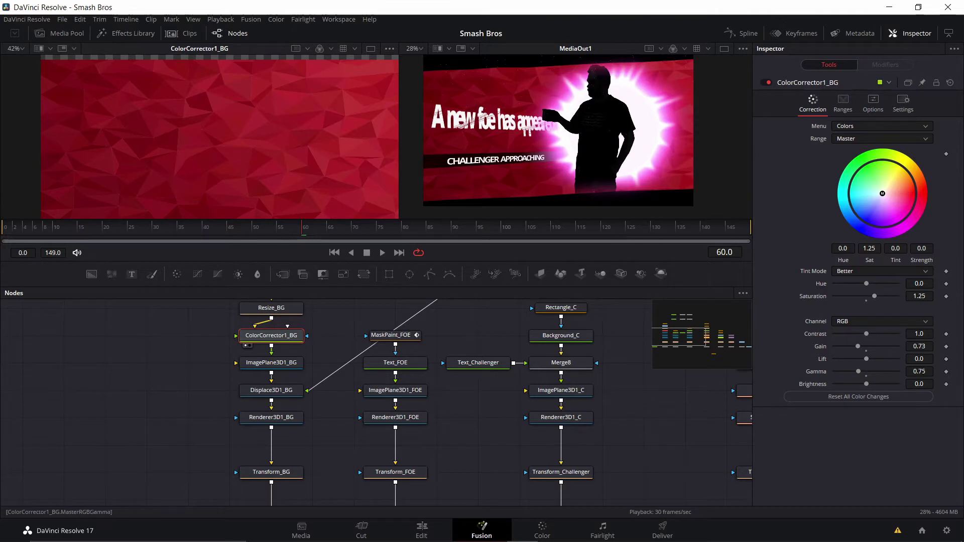
pyautogui.moveTo(271, 372); pyautogui.dragTo(242, 348)
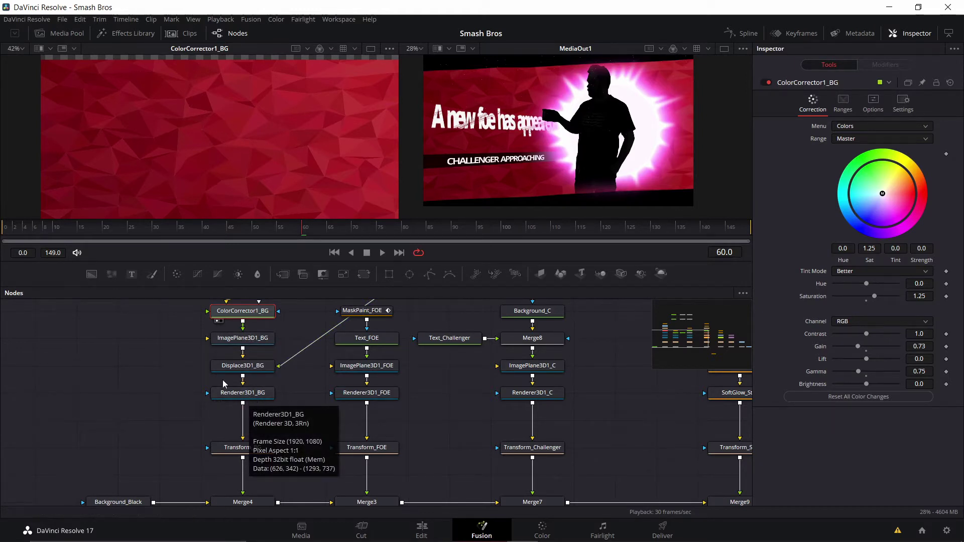
pyautogui.moveTo(199, 362); pyautogui.dragTo(159, 414)
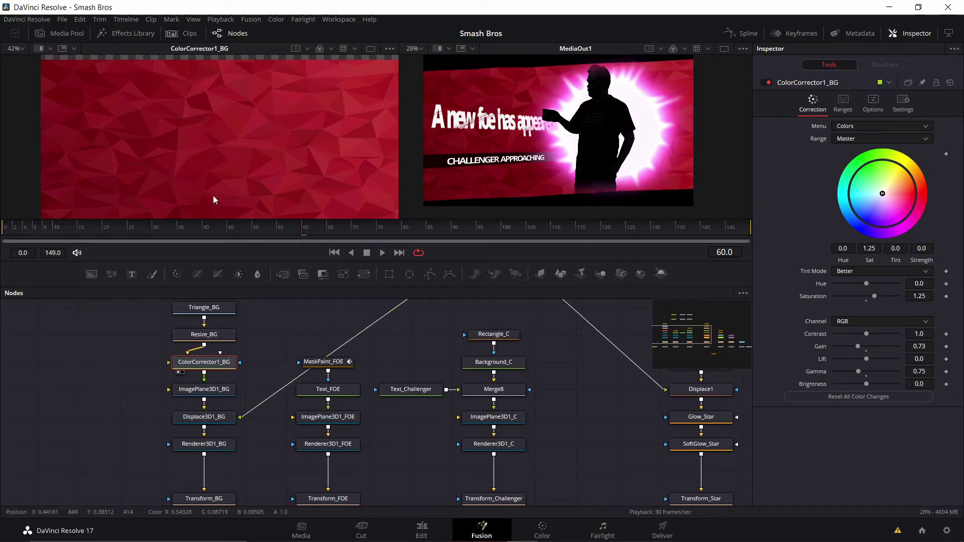
pyautogui.moveTo(176, 427); pyautogui.dragTo(184, 434)
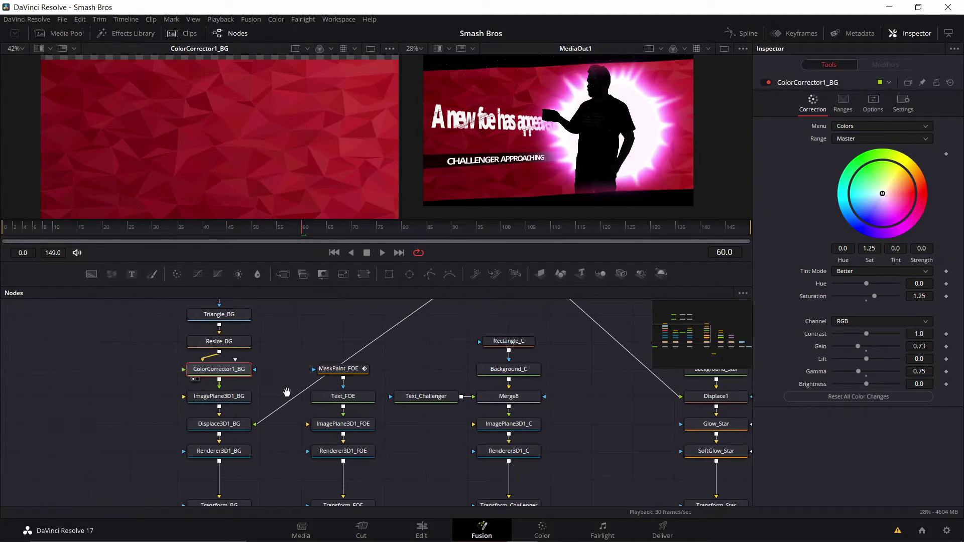
pyautogui.moveTo(286, 389); pyautogui.dragTo(312, 419)
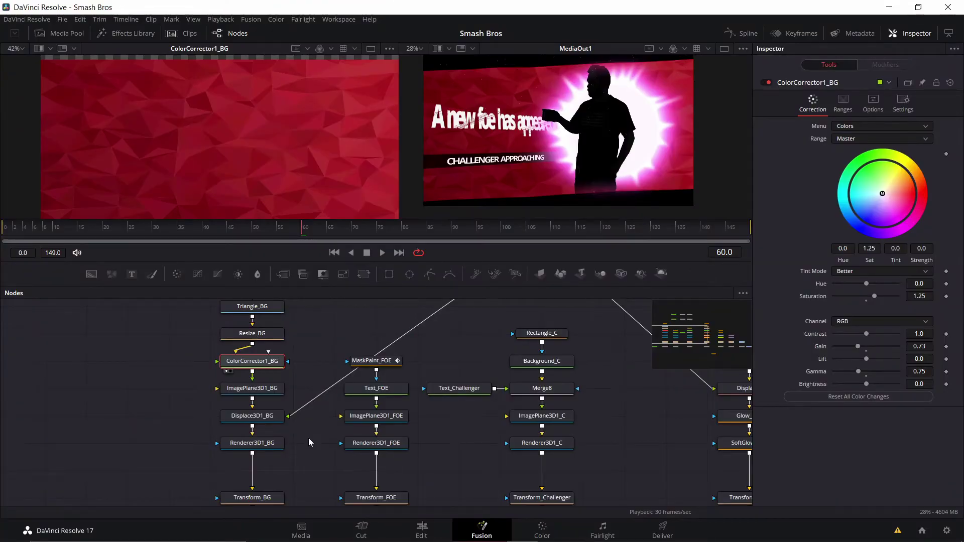
# Examine the FastNoise1_BG, TimeSpeed1_BG and merge nodes above the background branch and where they feed the displacements
pyautogui.scroll(-4, 308, 441)
pyautogui.moveTo(366, 334); pyautogui.dragTo(351, 395)
pyautogui.scroll(4, 351, 397)
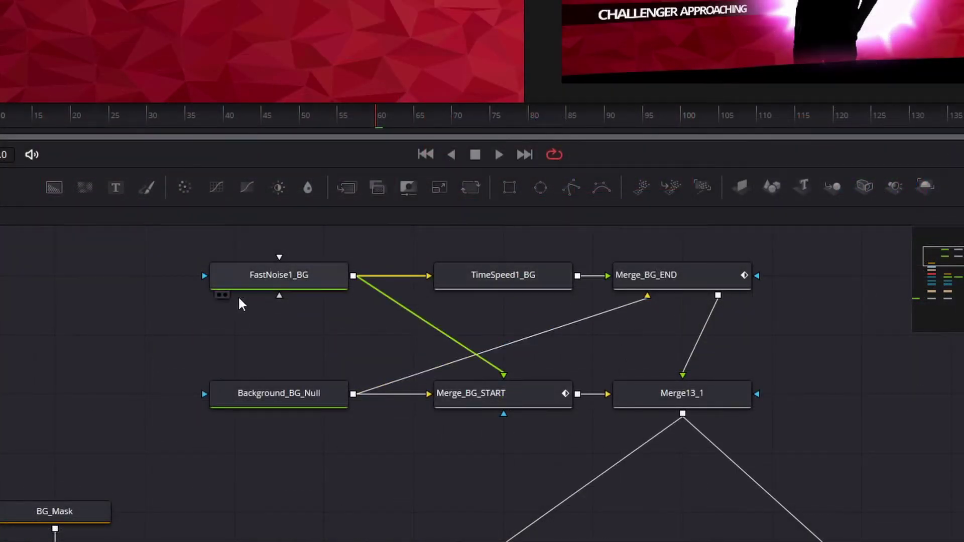
pyautogui.scroll(-4, 432, 418)
pyautogui.moveTo(396, 449); pyautogui.dragTo(322, 268)
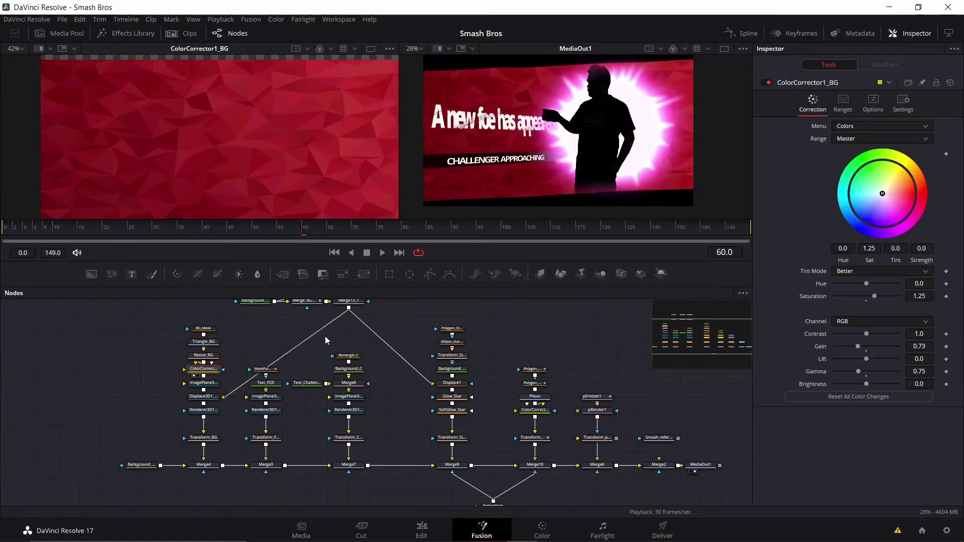
# Inspect the Transform_BG settings and the font and text settings of the Text_FOE node
pyautogui.scroll(3, 236, 369)
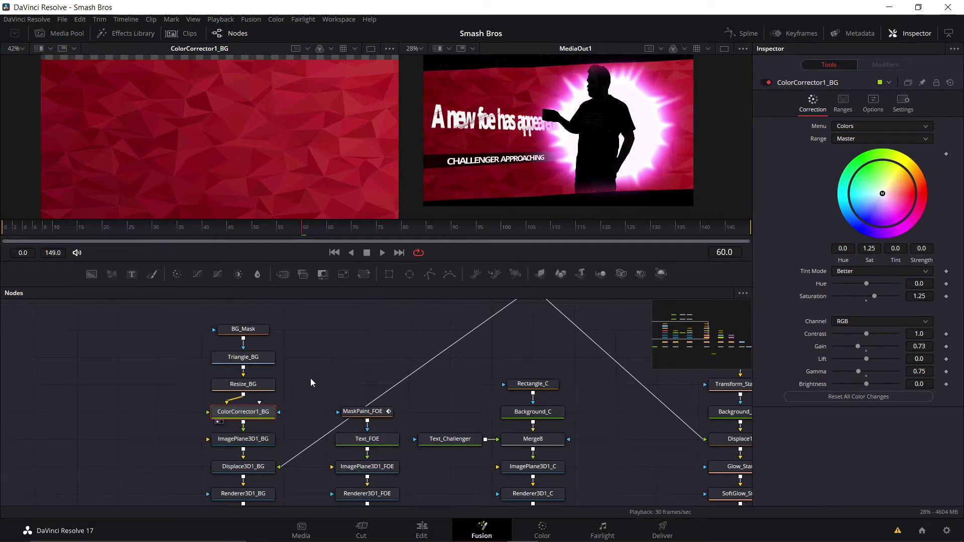
pyautogui.moveTo(380, 347); pyautogui.dragTo(377, 381)
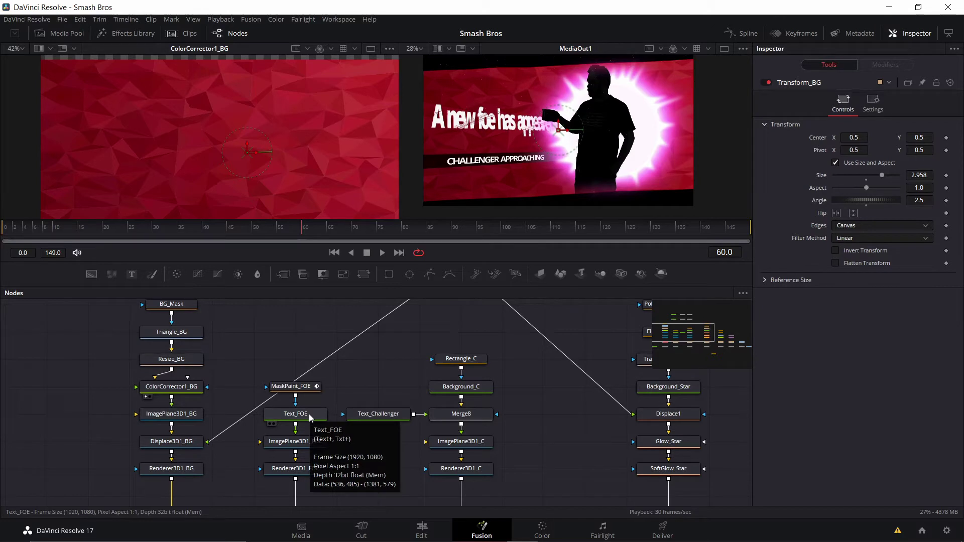
pyautogui.click(310, 416)
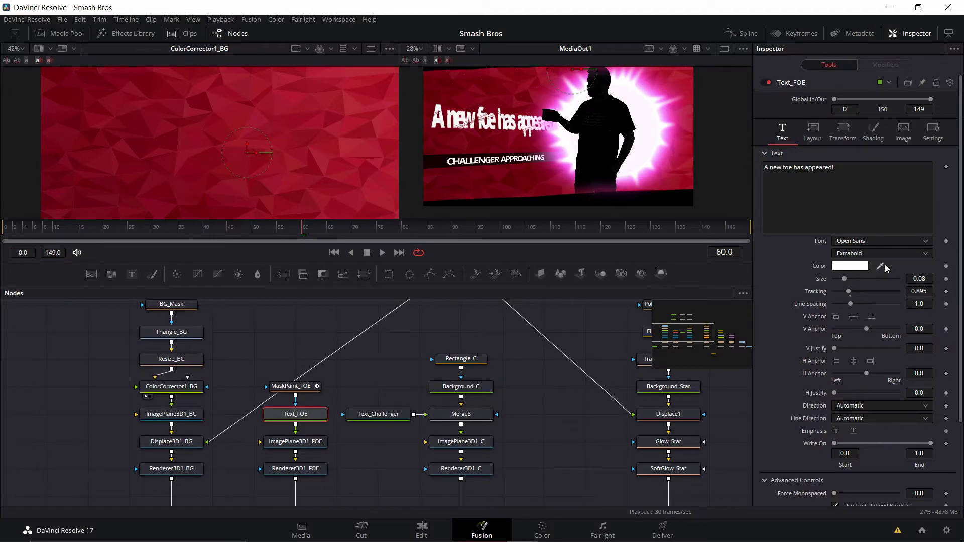
# Inspect the mask settings and PolylineStroke2 modifier of MaskPaint_FOE, and examine the scratched strokes on the title up close
pyautogui.click(279, 388)
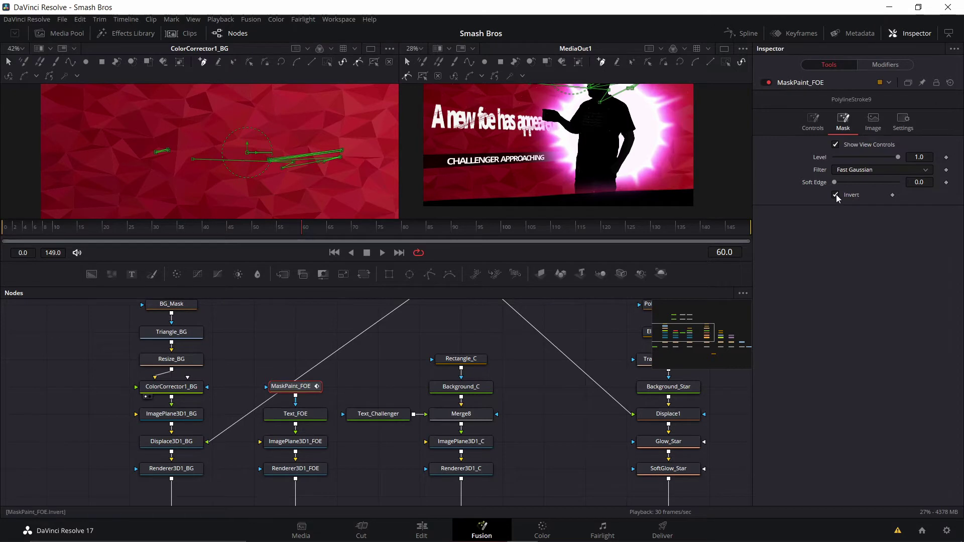
pyautogui.click(885, 64)
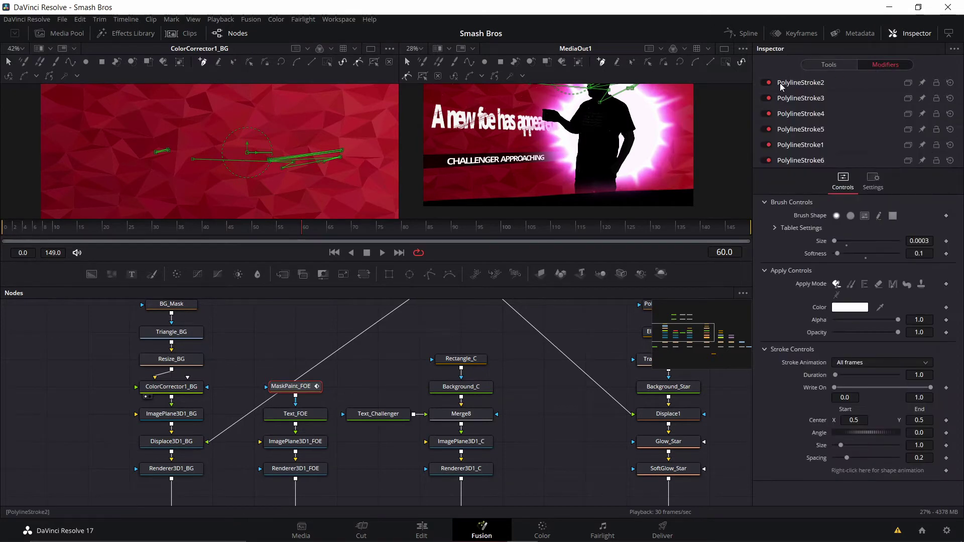
pyautogui.click(781, 84)
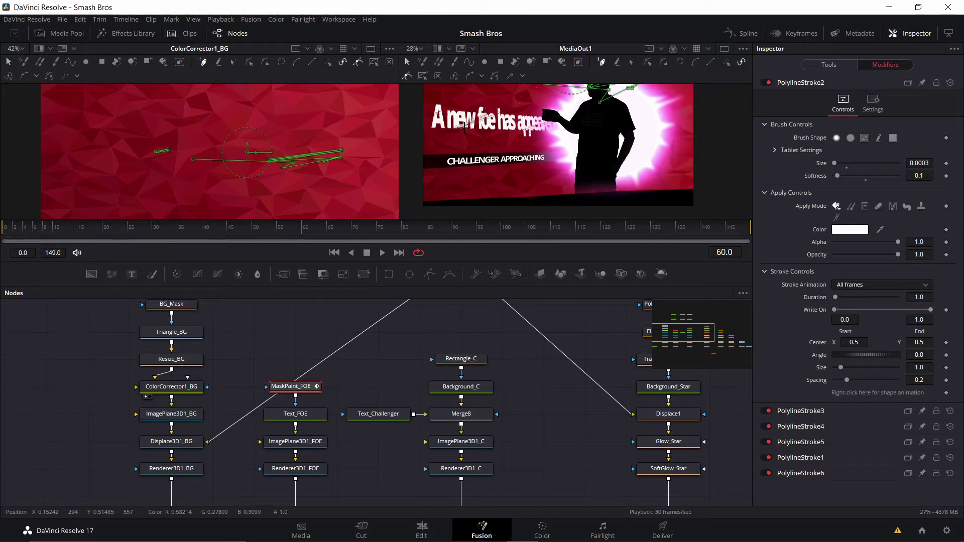
pyautogui.scroll(3, 455, 129)
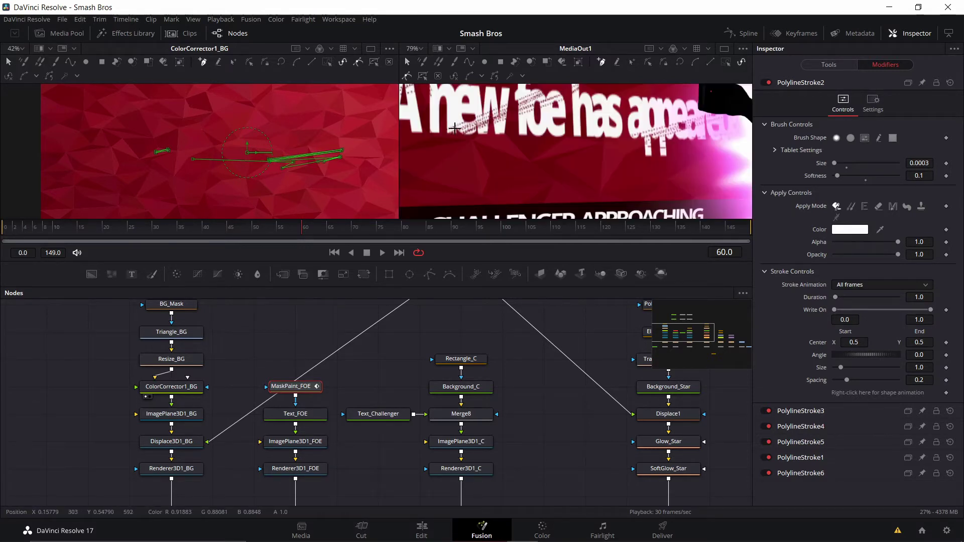
pyautogui.moveTo(549, 160); pyautogui.dragTo(545, 136)
pyautogui.scroll(2, 552, 115)
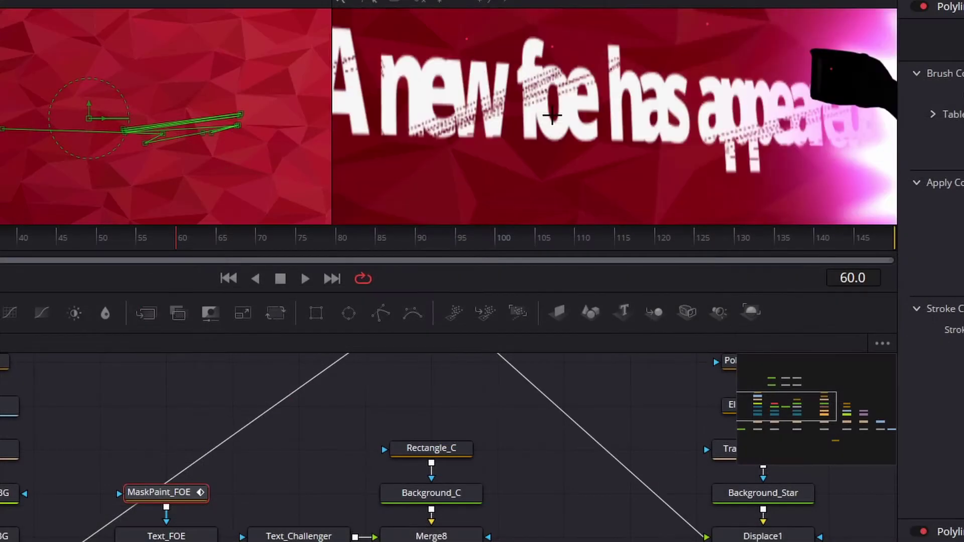
pyautogui.scroll(-2, 552, 115)
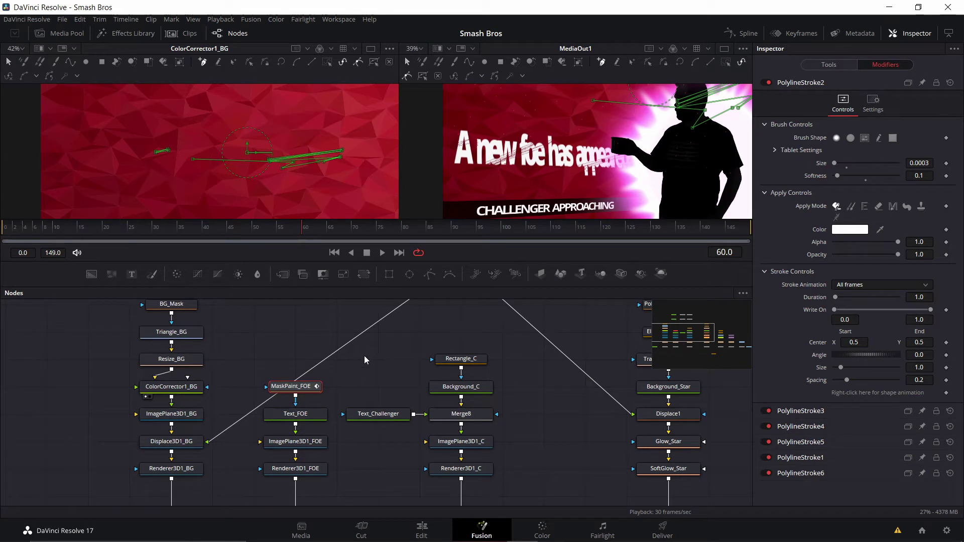
# Inspect the transform settings of ImagePlane3D1_FOE and the render settings of Renderer3D1_FOE in the title branch
pyautogui.moveTo(371, 370); pyautogui.dragTo(443, 284)
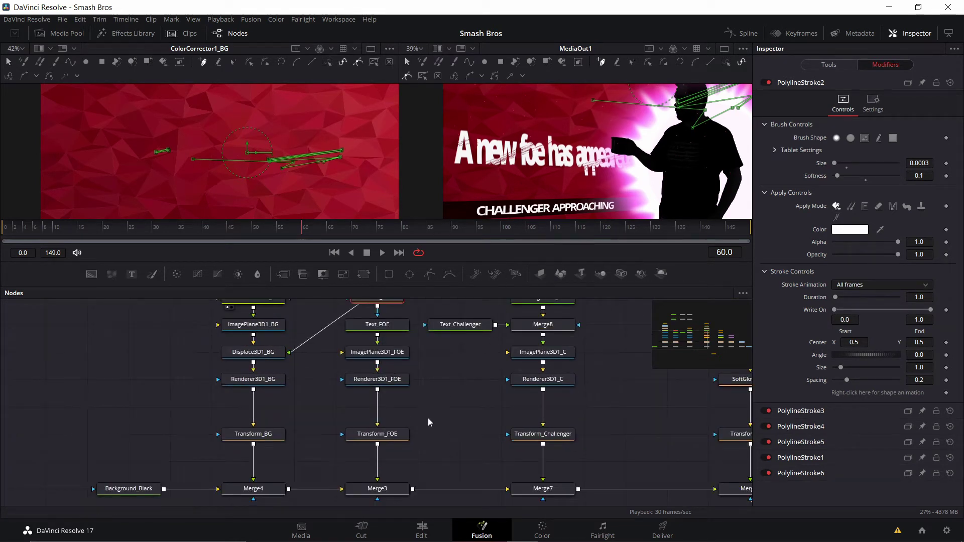
pyautogui.click(449, 376)
pyautogui.moveTo(449, 375); pyautogui.dragTo(424, 371)
pyautogui.click(358, 323)
pyautogui.click(363, 349)
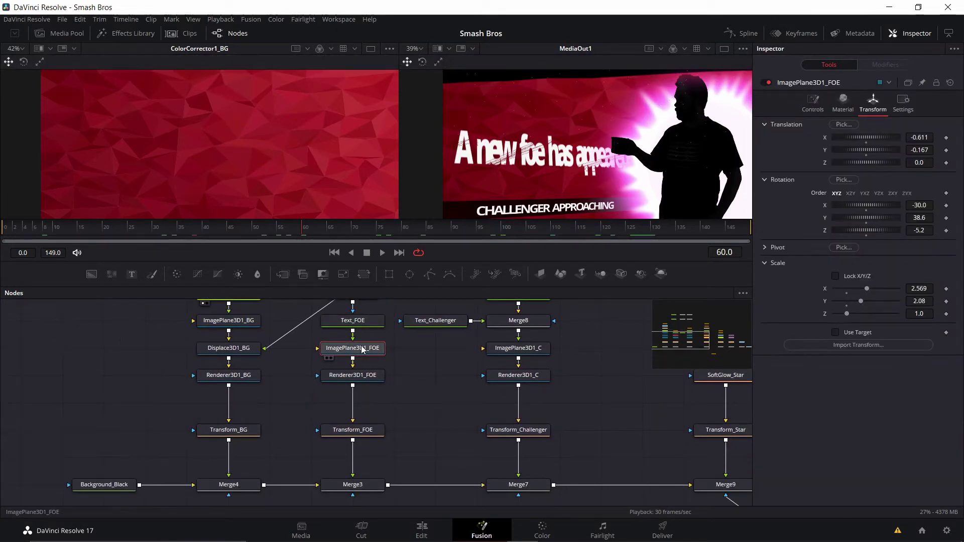
pyautogui.click(363, 380)
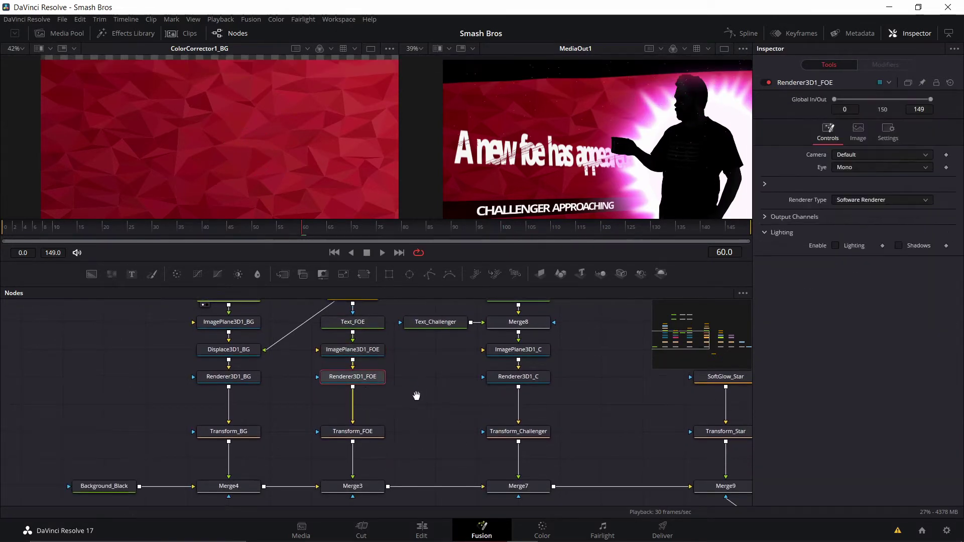
pyautogui.scroll(2, 351, 390)
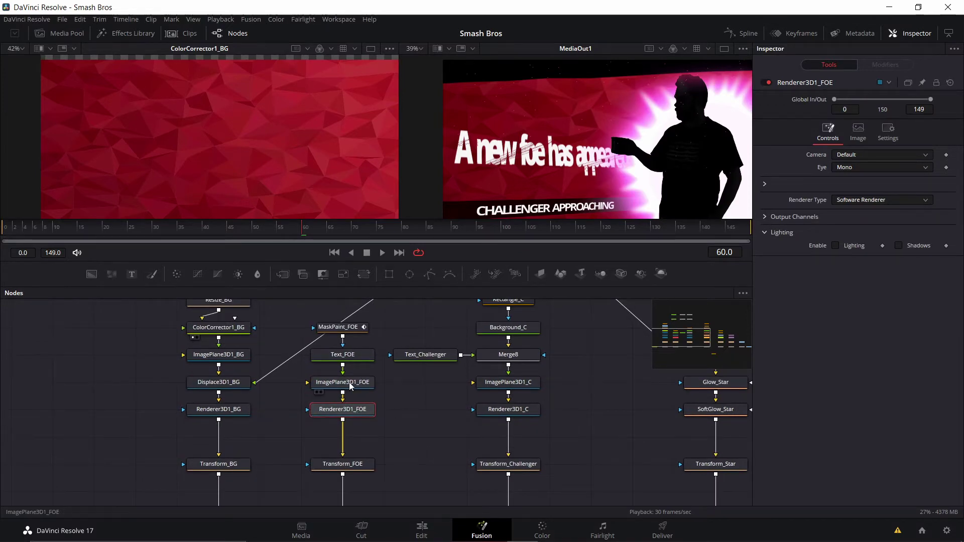
# Try shifting the X translation and Y rotation of ImagePlane3D1_FOE, and undo the changes
pyautogui.click(350, 384)
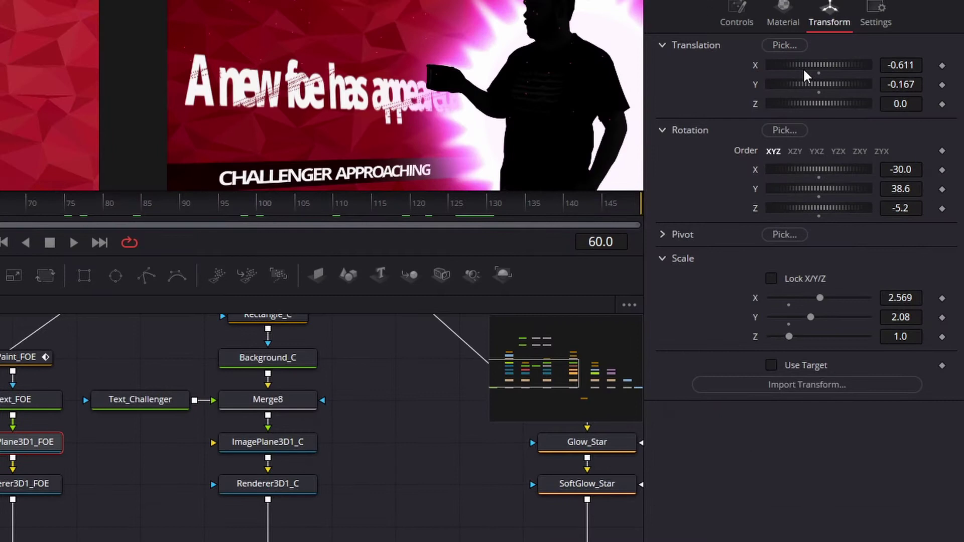
pyautogui.moveTo(805, 75); pyautogui.dragTo(798, 68)
pyautogui.moveTo(817, 192)
pyautogui.mouseDown()
pyautogui.moveTo(839, 189)
pyautogui.moveTo(808, 187)
pyautogui.mouseUp()
pyautogui.hotkey('ctrl', 'z')
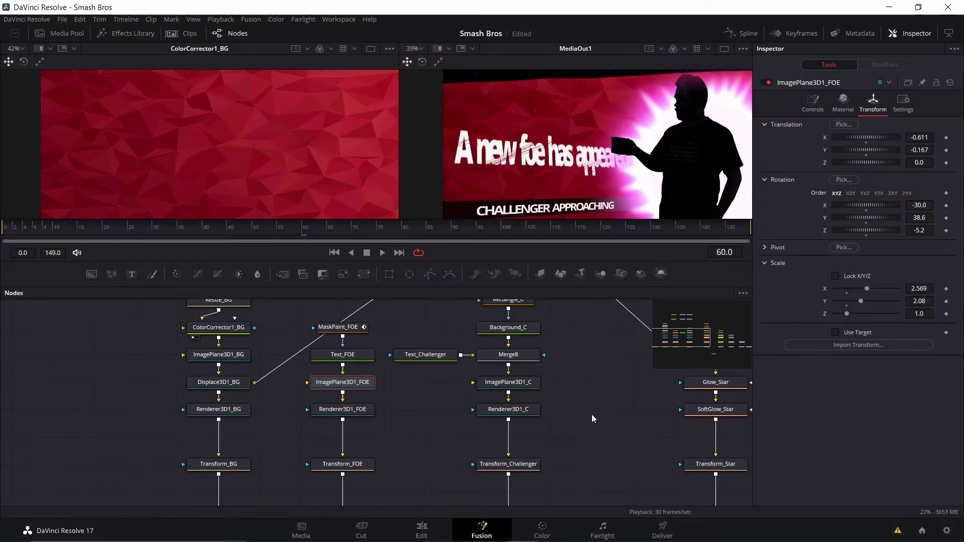
# Connect Smash_reference to Merge2, set the blend to 0.535 to compare the reference with the title, and disconnect it
pyautogui.moveTo(589, 422); pyautogui.dragTo(534, 375)
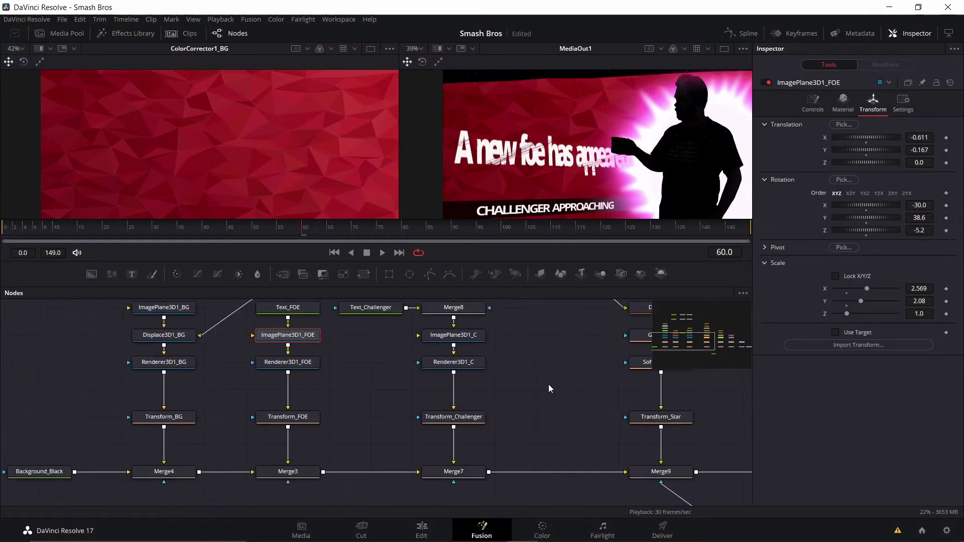
pyautogui.scroll(-2, 351, 429)
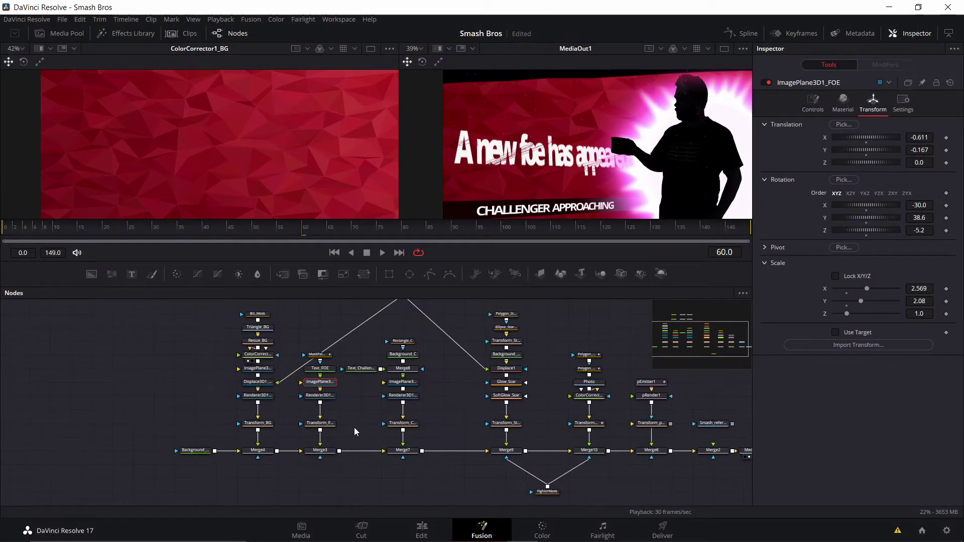
pyautogui.scroll(3, 733, 448)
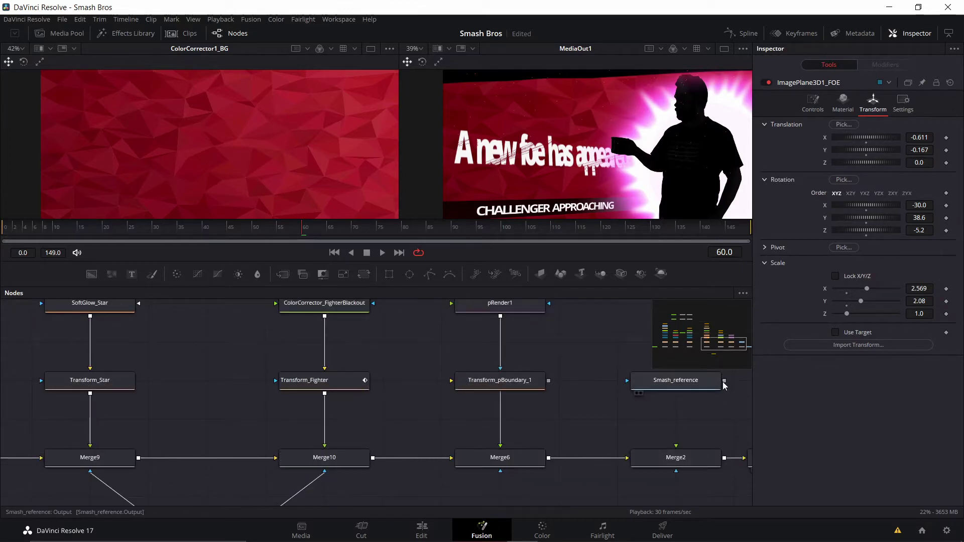
pyautogui.moveTo(724, 381); pyautogui.dragTo(676, 455)
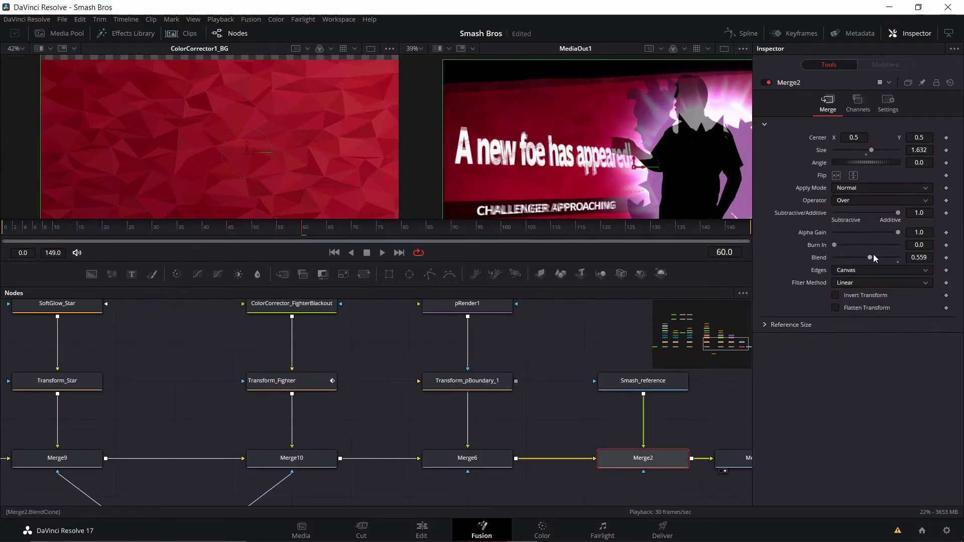
pyautogui.moveTo(857, 258); pyautogui.dragTo(862, 258)
pyautogui.moveTo(644, 437); pyautogui.dragTo(708, 439)
# Inspect the Merge8 node of the challenger branch and the font and text settings of Text_Challenger
pyautogui.scroll(-3, 472, 432)
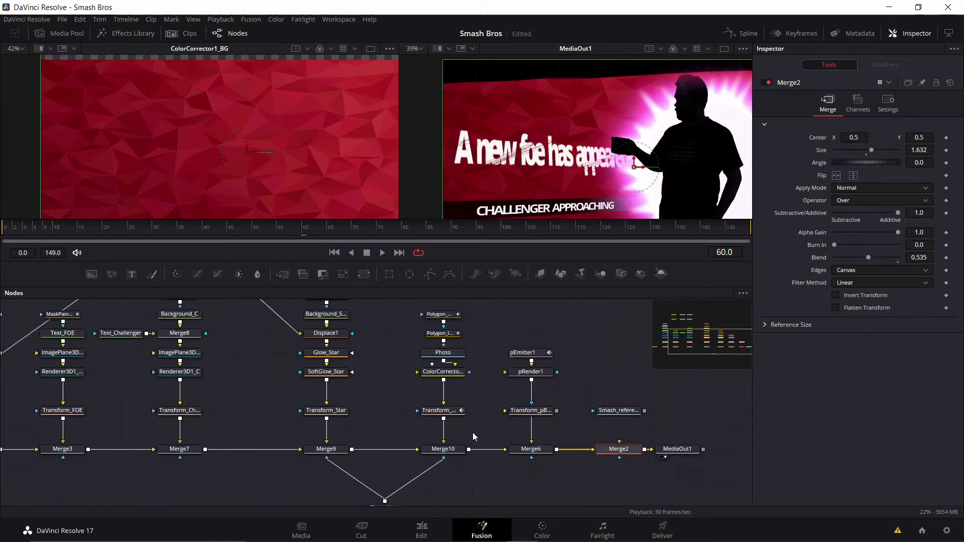
pyautogui.moveTo(114, 440); pyautogui.dragTo(454, 425)
pyautogui.scroll(2, 420, 452)
pyautogui.moveTo(603, 341); pyautogui.dragTo(448, 438)
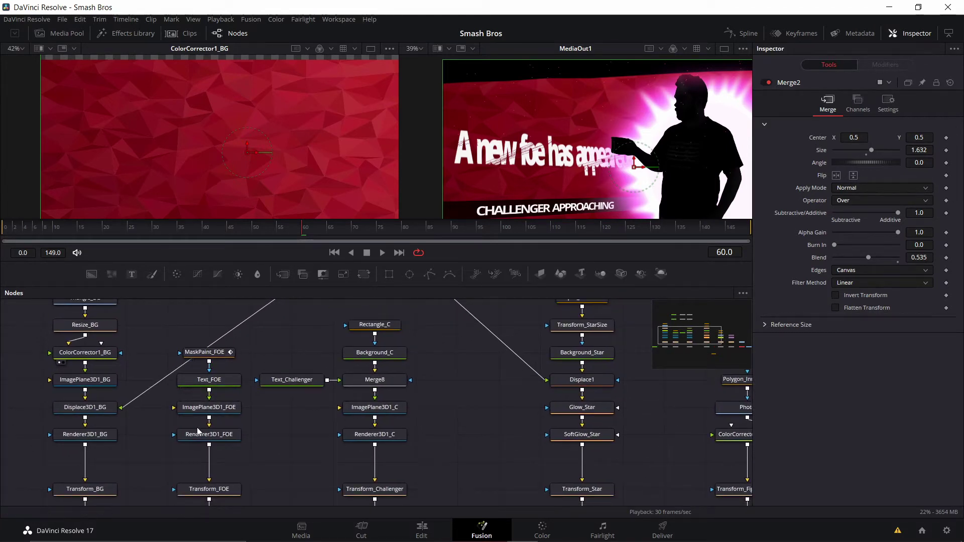
pyautogui.moveTo(420, 401); pyautogui.dragTo(418, 427)
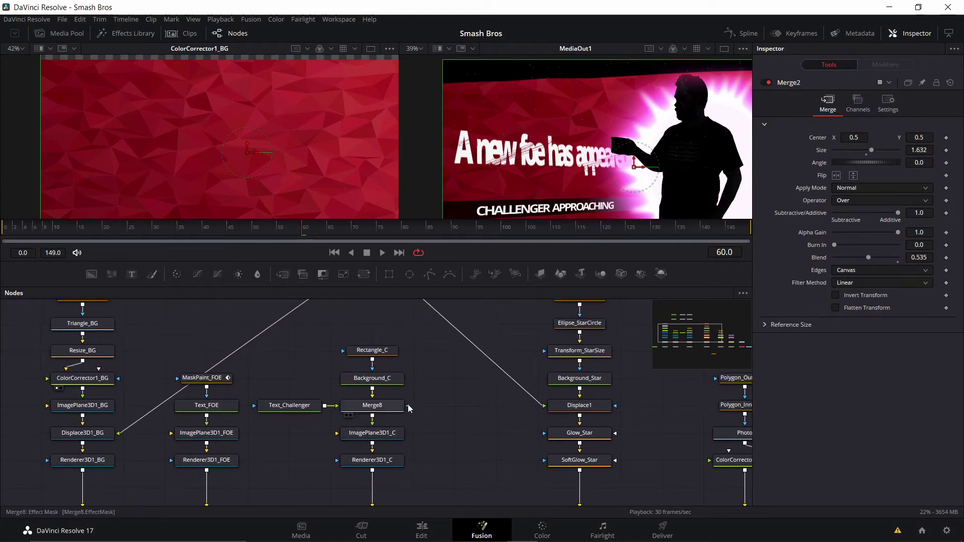
pyautogui.click(376, 409)
pyautogui.click(289, 405)
pyautogui.click(781, 131)
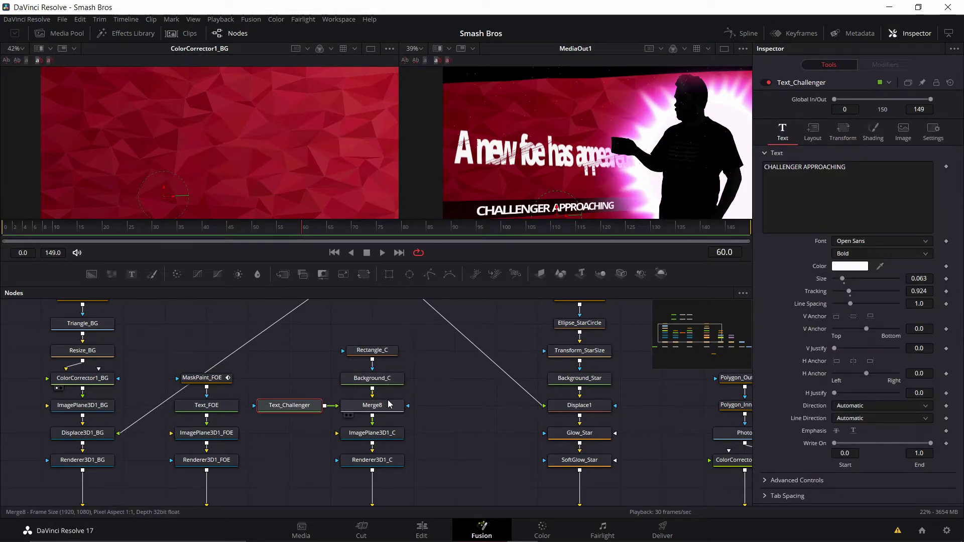
# Inspect the settings of Merge8, Background_C and the Rectangle_C mask that shapes the bar behind the challenger text
pyautogui.click(372, 405)
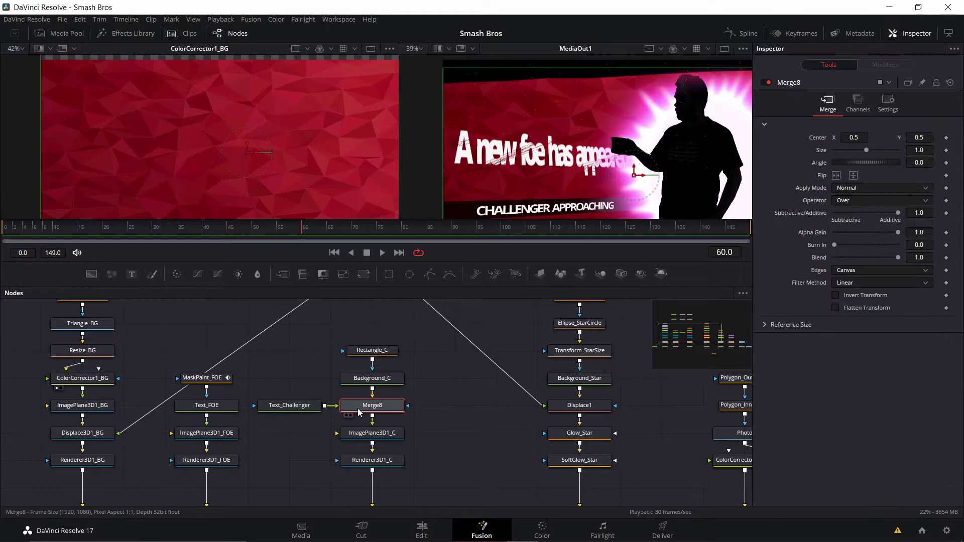
pyautogui.click(377, 380)
pyautogui.click(377, 352)
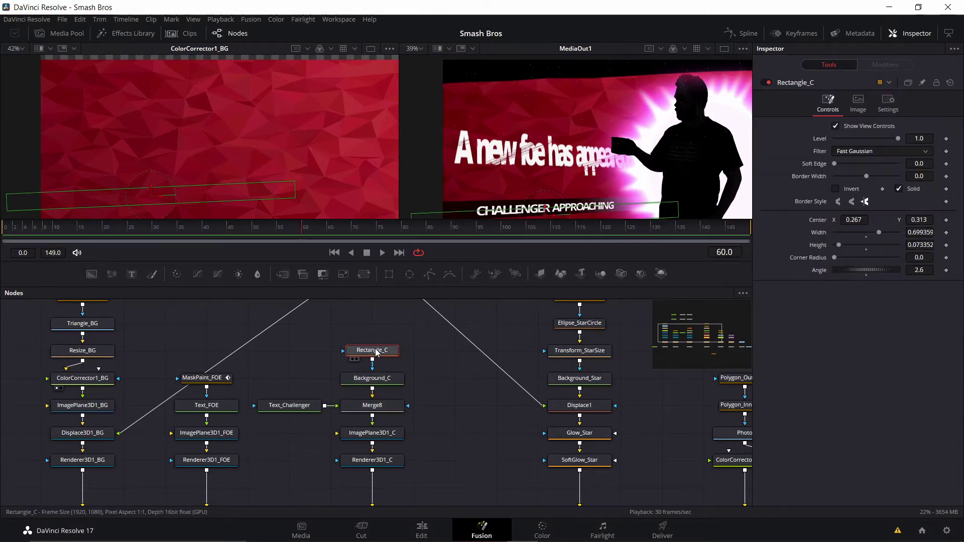
pyautogui.moveTo(445, 423); pyautogui.dragTo(449, 367)
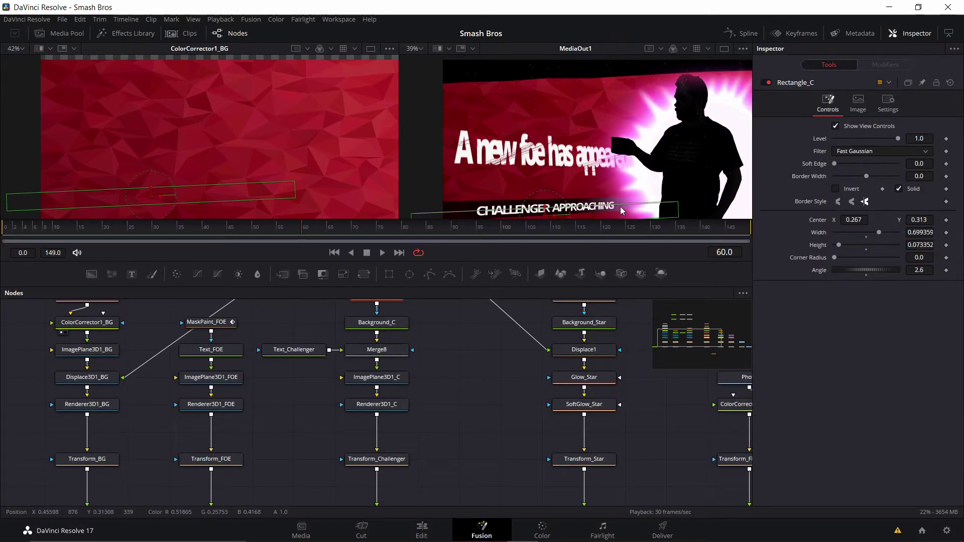
# Inspect the transform settings of ImagePlane3D1_C, the Renderer3D1_C settings and the Transform_Challenger position
pyautogui.moveTo(446, 384); pyautogui.dragTo(467, 371)
pyautogui.click(407, 367)
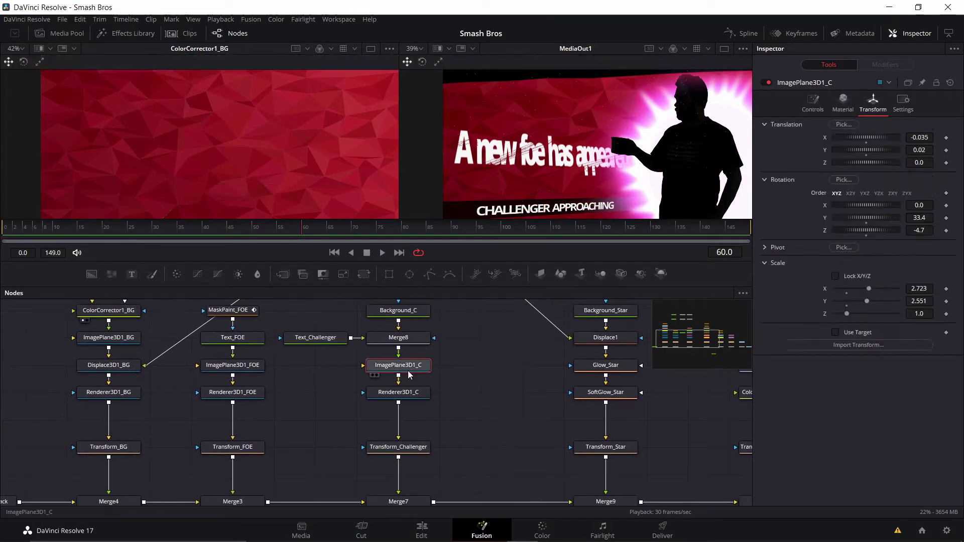
pyautogui.click(397, 398)
pyautogui.click(395, 451)
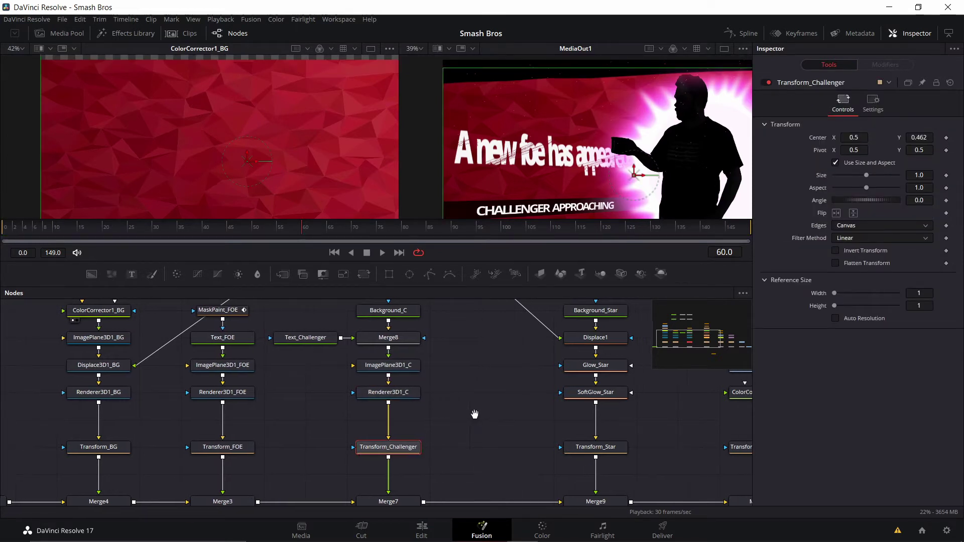
# Inspect the Polygon_StarSpikes mask, preview Ellipse_StarCircle, and check the Transform_StarSize settings in the star branch
pyautogui.moveTo(473, 413); pyautogui.dragTo(413, 401)
pyautogui.moveTo(567, 327); pyautogui.dragTo(444, 479)
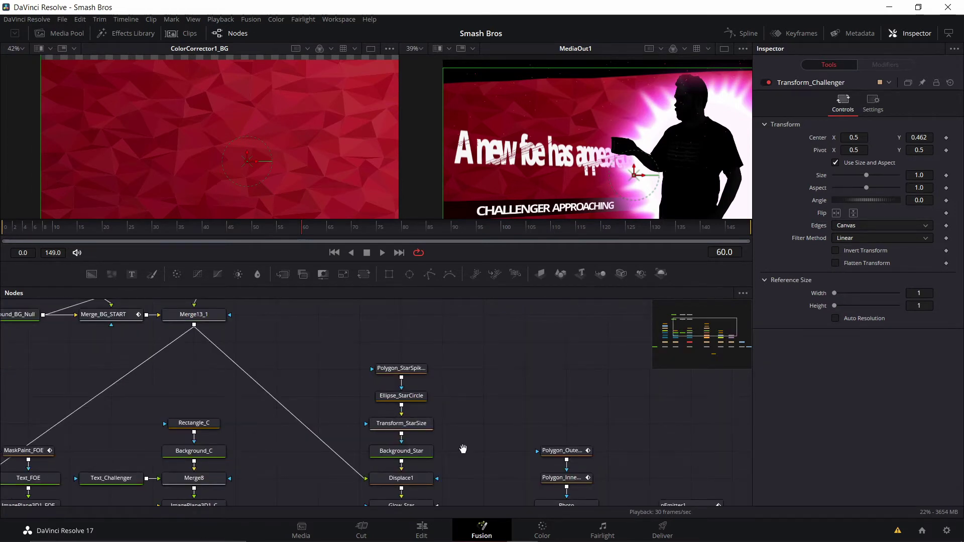
pyautogui.moveTo(463, 449); pyautogui.dragTo(464, 418)
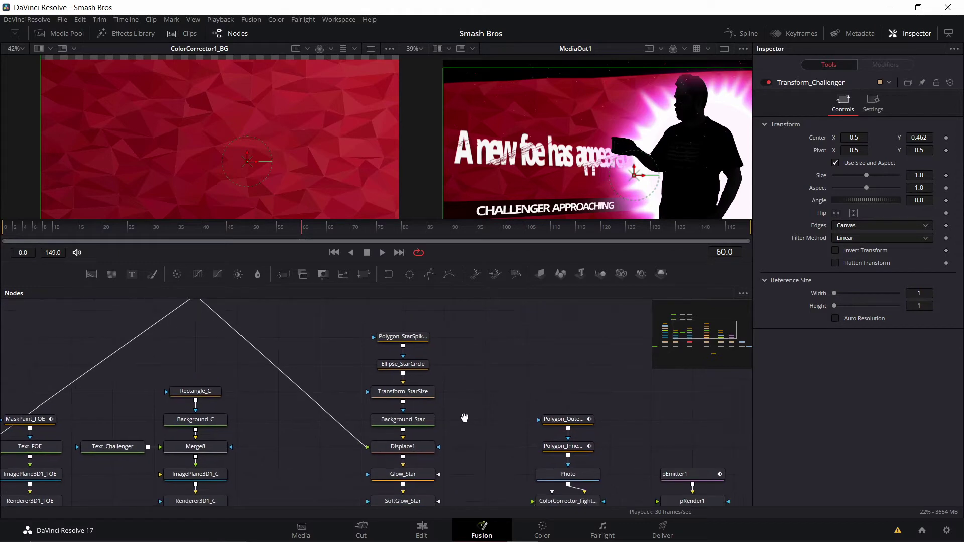
pyautogui.moveTo(433, 419); pyautogui.dragTo(457, 484)
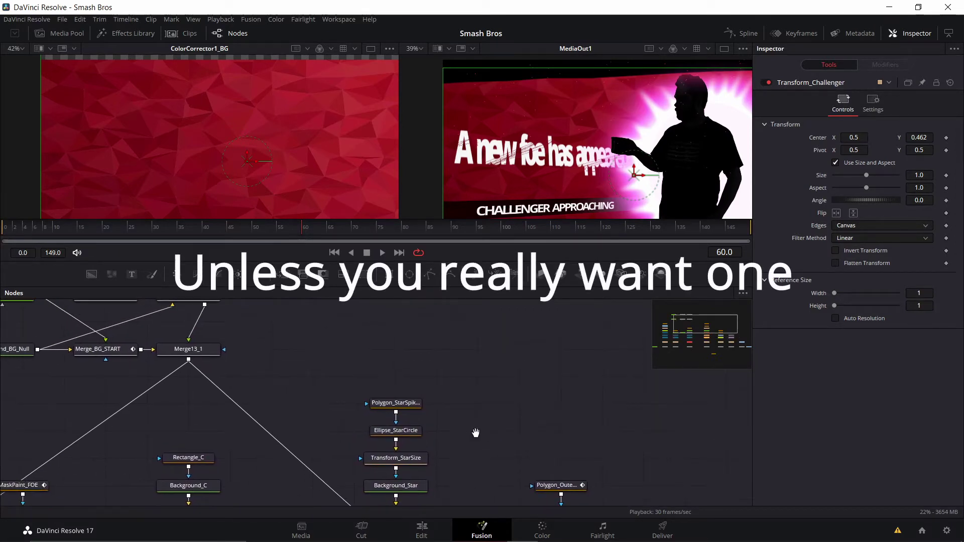
pyautogui.moveTo(476, 432); pyautogui.dragTo(451, 393)
pyautogui.moveTo(439, 465); pyautogui.dragTo(460, 378)
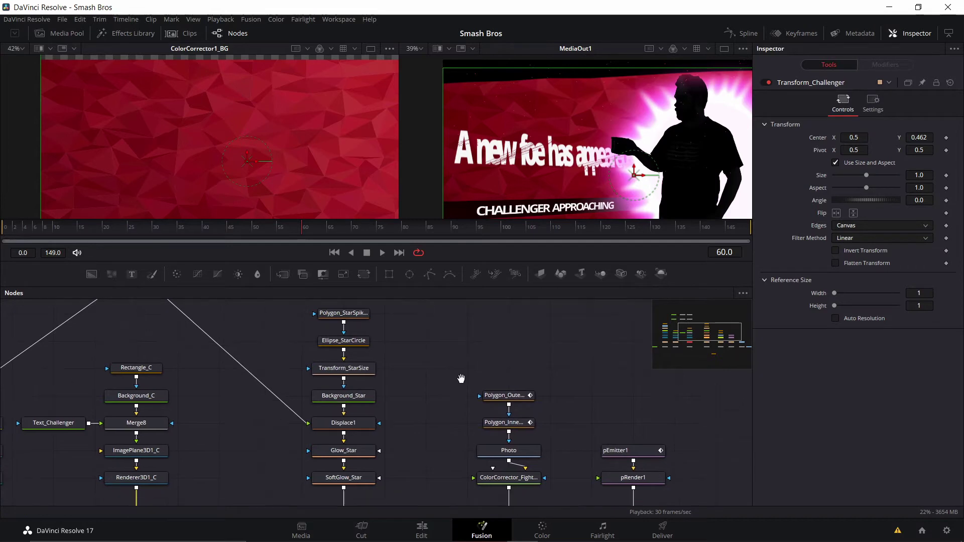
pyautogui.click(334, 314)
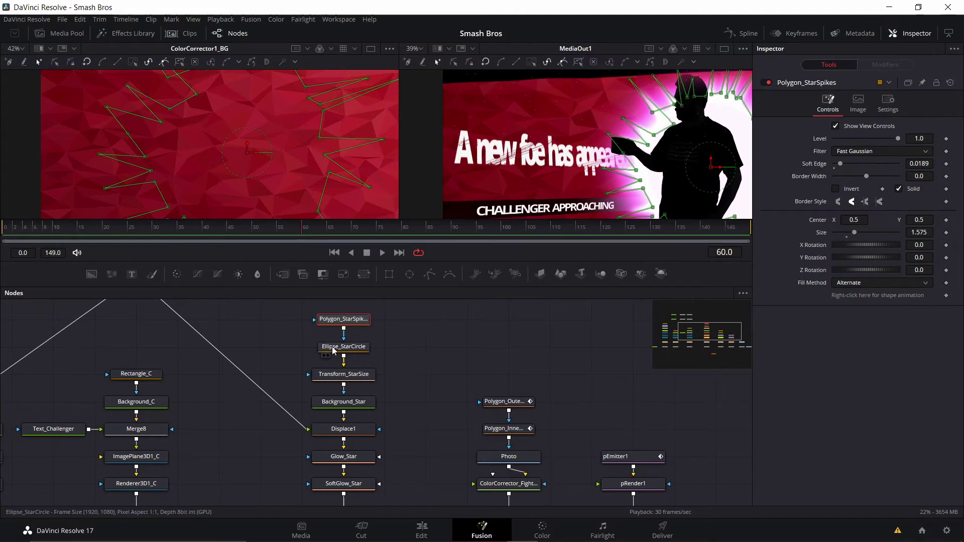
pyautogui.click(324, 356)
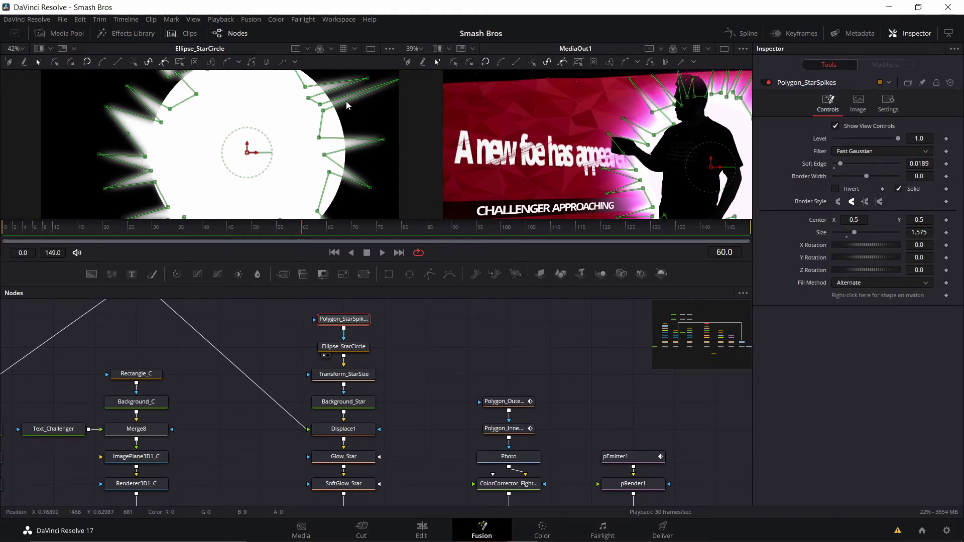
pyautogui.click(327, 378)
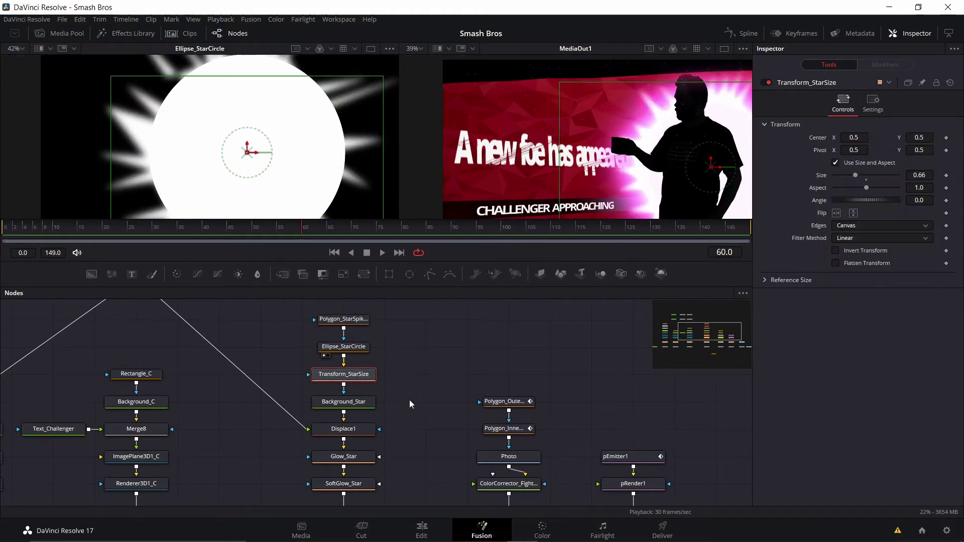
# Preview Background_Star and Displace1, and inspect the displacement settings applied to the star
pyautogui.moveTo(409, 399); pyautogui.dragTo(389, 353)
pyautogui.click(318, 352)
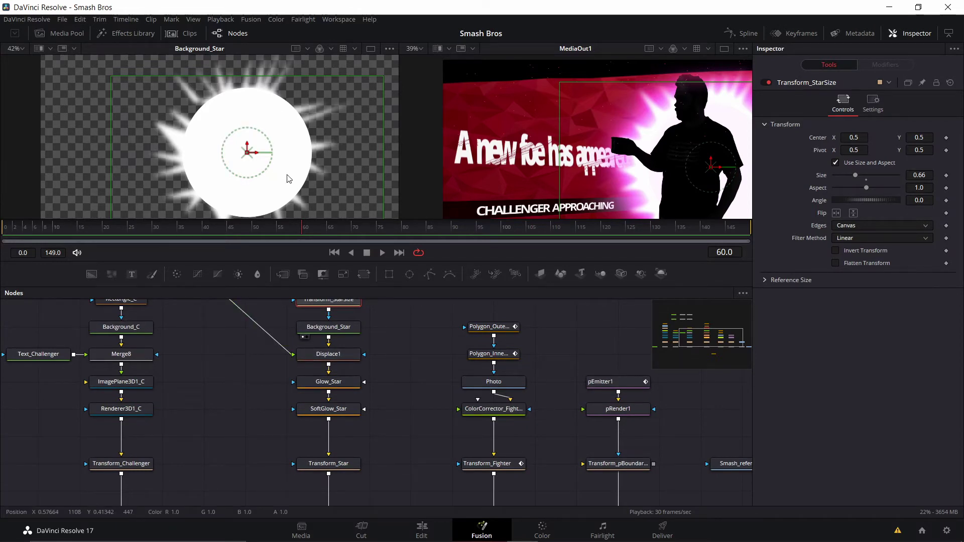
pyautogui.moveTo(301, 391); pyautogui.dragTo(313, 358)
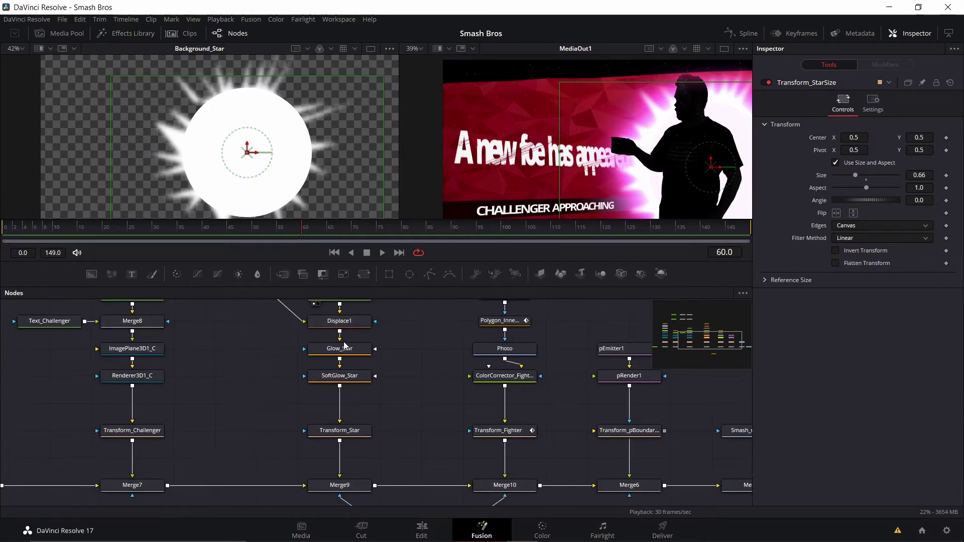
pyautogui.click(339, 320)
pyautogui.press('1')
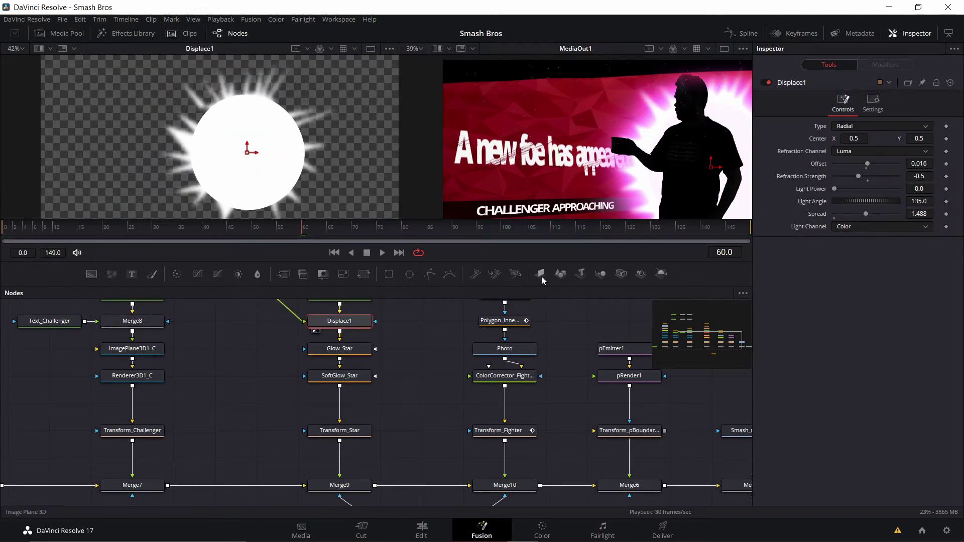
# Preview Glow_Star and SoftGlow_Star in turn, and inspect their glow, gain and color scale settings
pyautogui.click(326, 351)
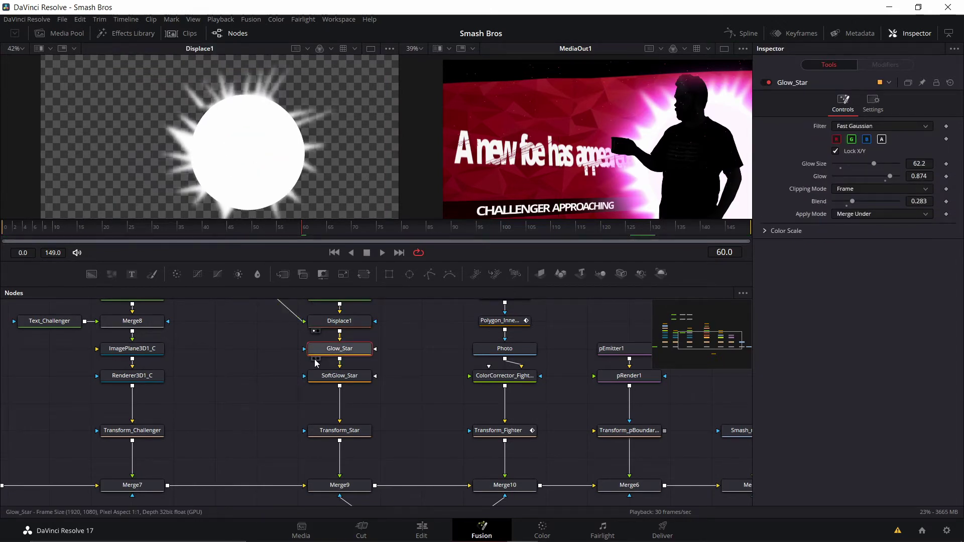
pyautogui.press('1')
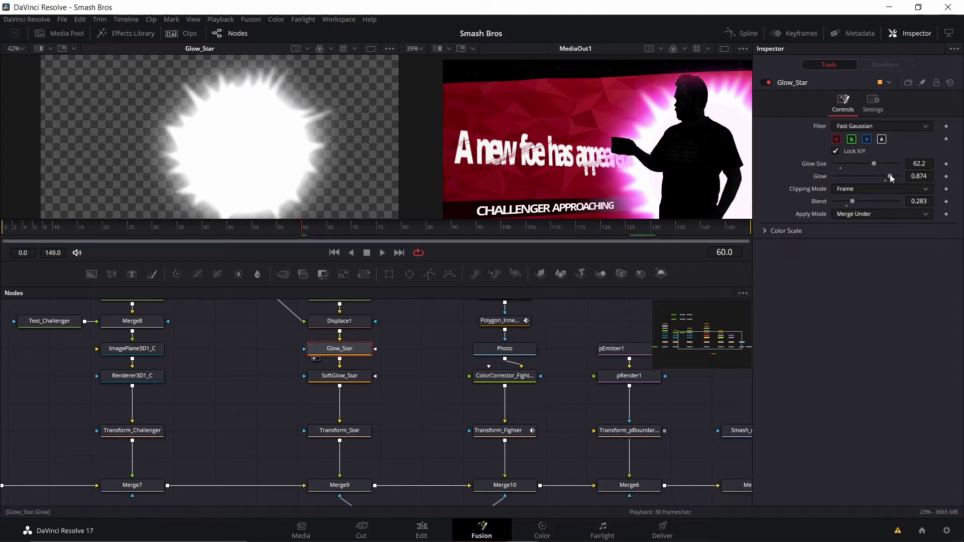
pyautogui.click(315, 387)
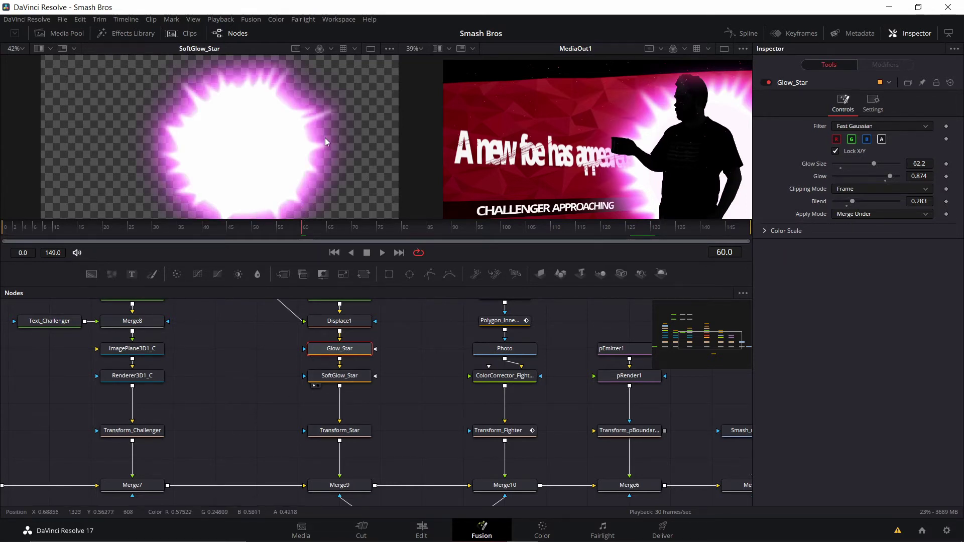
pyautogui.click(346, 375)
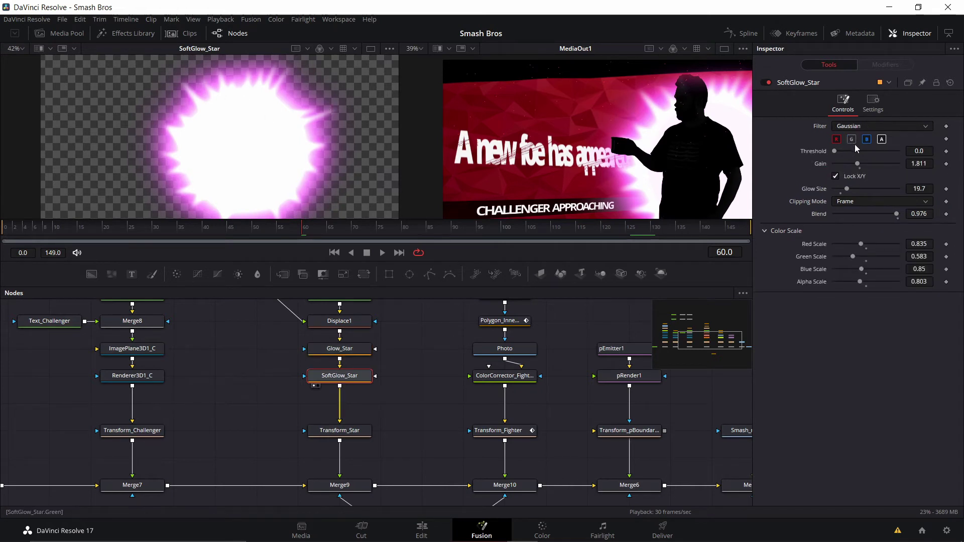
# Try lowering the gain of SoftGlow_Star, undo the change, and clear the node preview
pyautogui.moveTo(859, 164); pyautogui.dragTo(835, 165)
pyautogui.hotkey('ctrl', 'z')
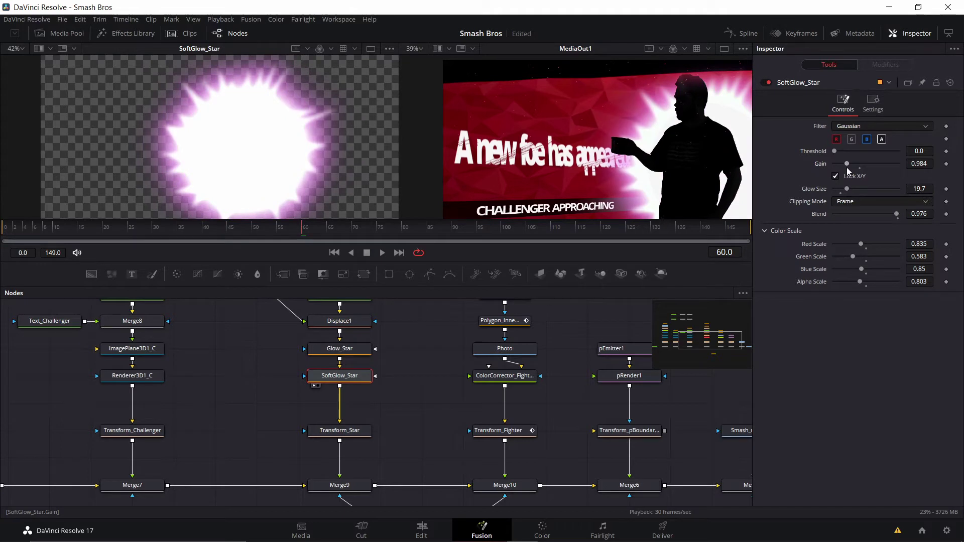
pyautogui.moveTo(695, 451); pyautogui.dragTo(653, 426)
pyautogui.click(685, 416)
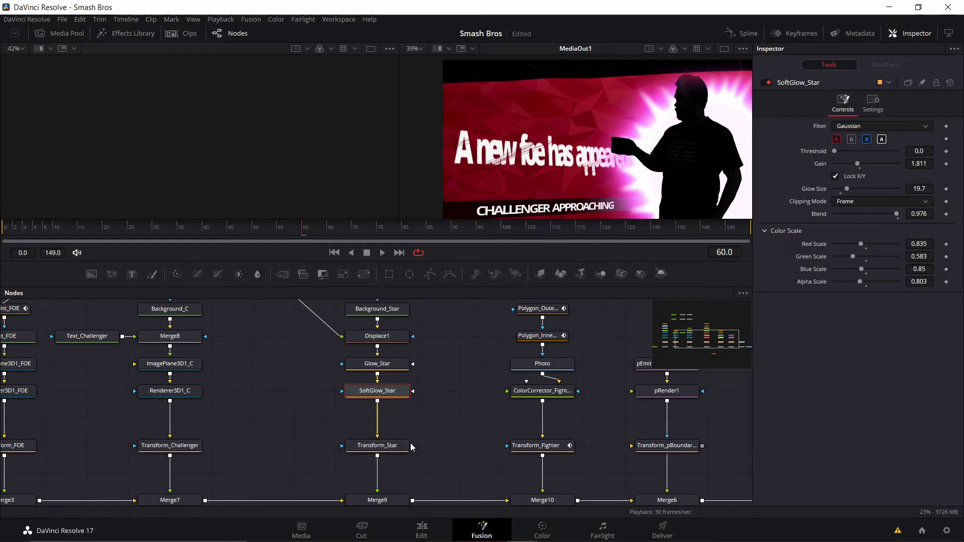
# Inspect the FighterMask settings and its connections to Merge9 and Merge10, and examine the masked fighter and star in the composite
pyautogui.moveTo(468, 436); pyautogui.dragTo(499, 534)
pyautogui.moveTo(483, 302); pyautogui.dragTo(603, 361)
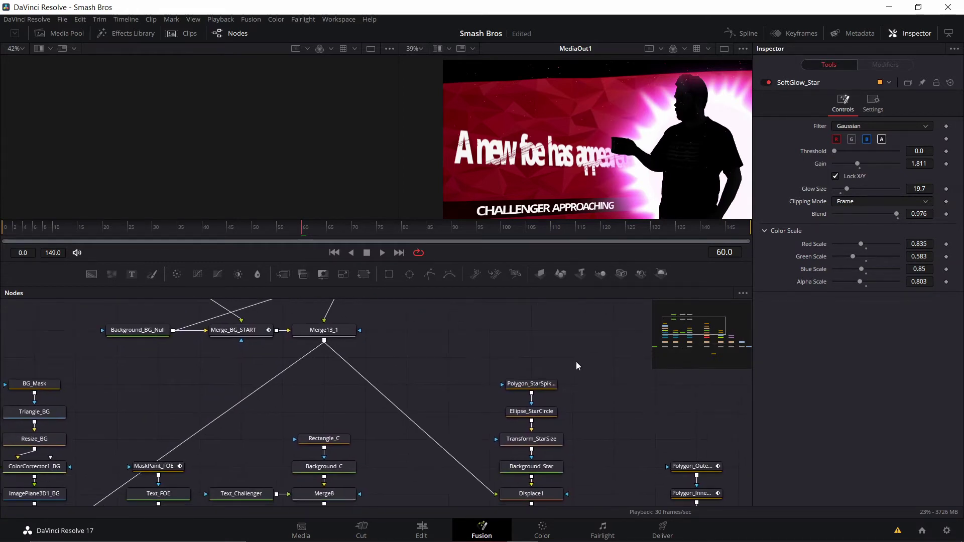
pyautogui.moveTo(395, 320); pyautogui.dragTo(427, 427)
pyautogui.moveTo(612, 427); pyautogui.dragTo(405, 306)
pyautogui.moveTo(401, 400); pyautogui.dragTo(306, 487)
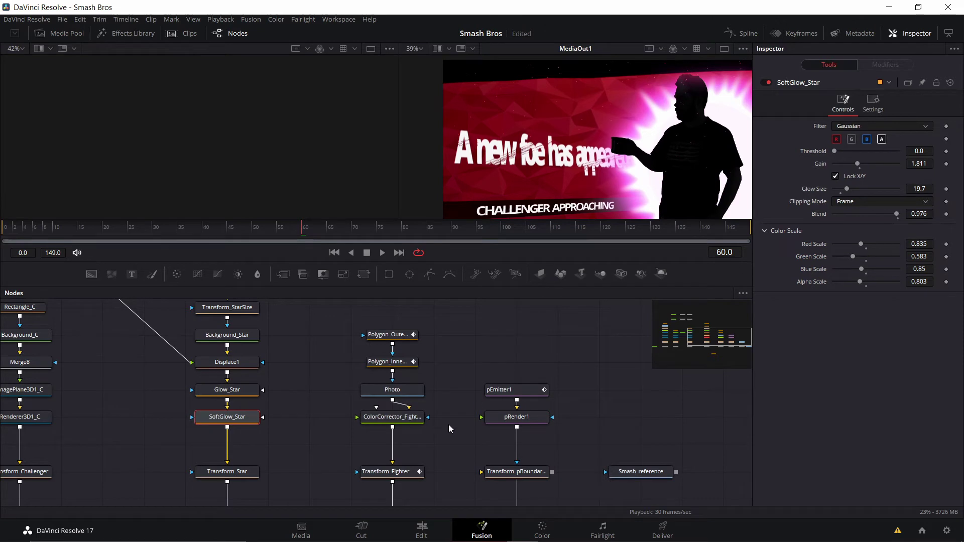
pyautogui.moveTo(448, 423); pyautogui.dragTo(510, 267)
pyautogui.click(363, 454)
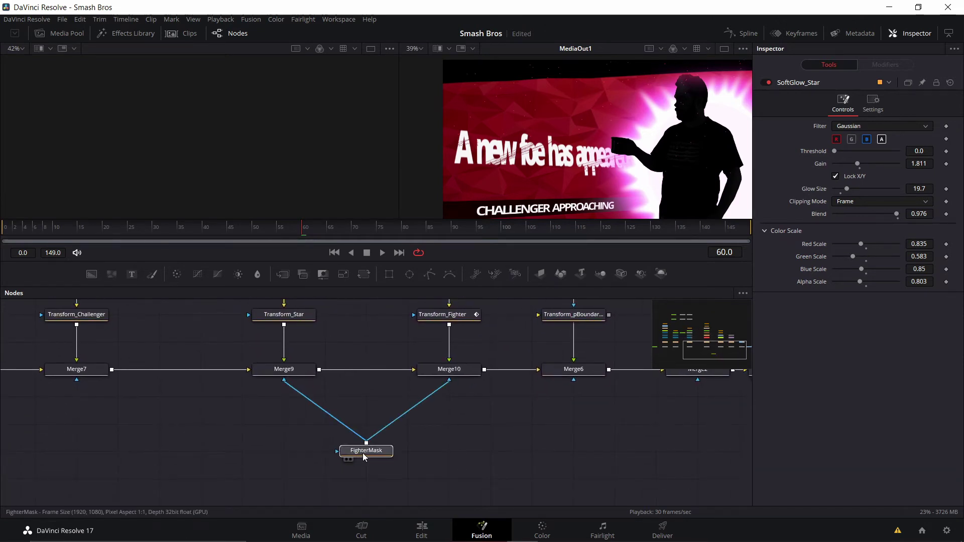
pyautogui.moveTo(549, 186); pyautogui.dragTo(515, 89)
pyautogui.moveTo(578, 62); pyautogui.dragTo(555, 103)
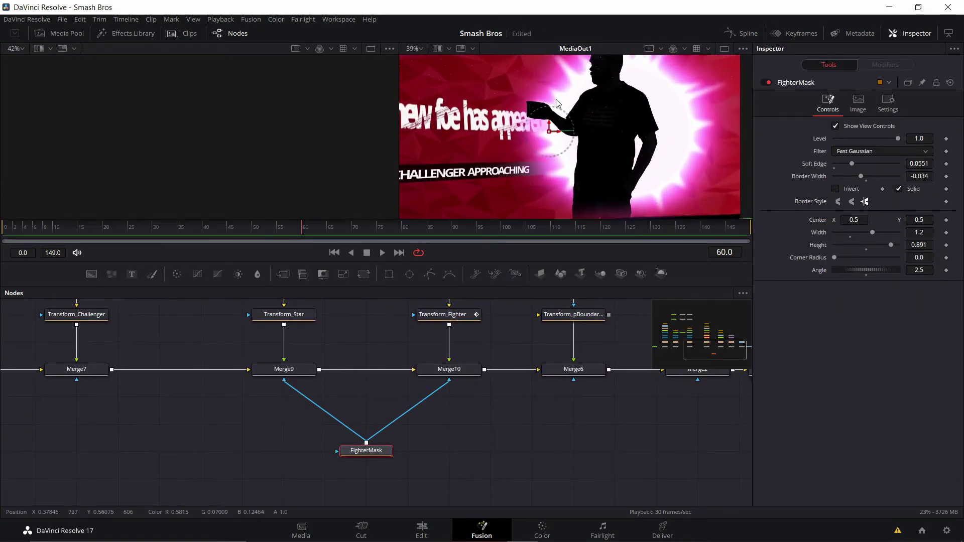
# Examine the masked fighter's head and feet in the composite, and try a higher Soft Edge on FighterMask
pyautogui.moveTo(635, 135); pyautogui.dragTo(596, 204)
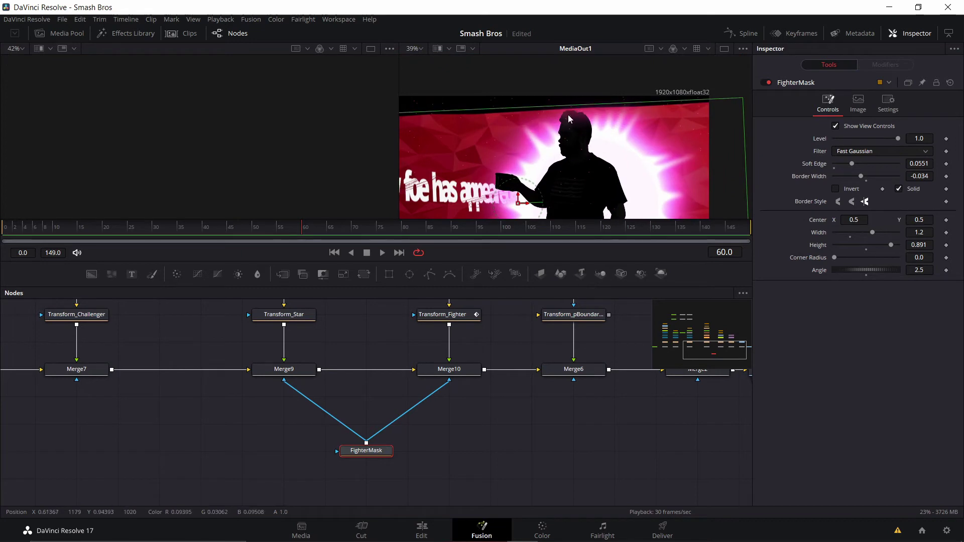
pyautogui.moveTo(624, 161); pyautogui.dragTo(637, 81)
pyautogui.moveTo(637, 171); pyautogui.dragTo(645, 138)
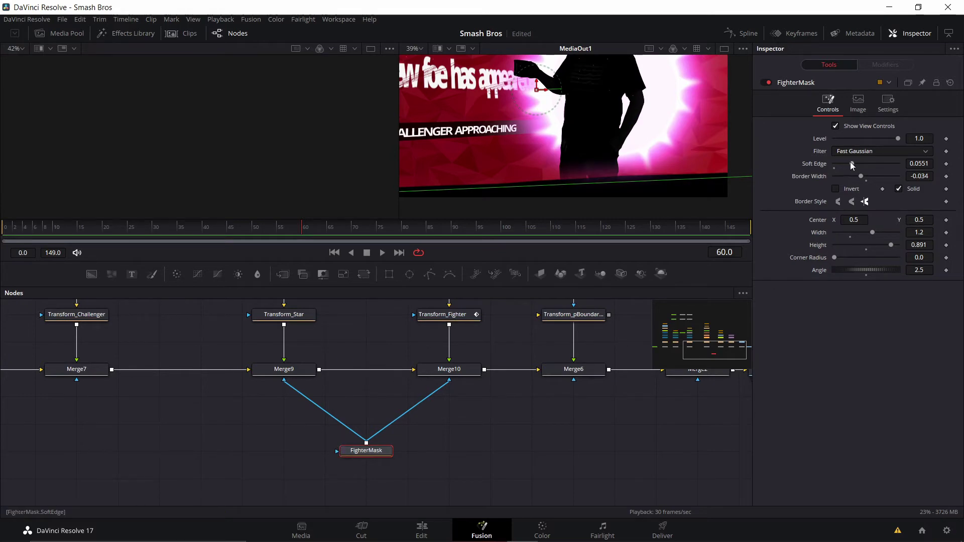
pyautogui.moveTo(852, 163); pyautogui.dragTo(891, 176)
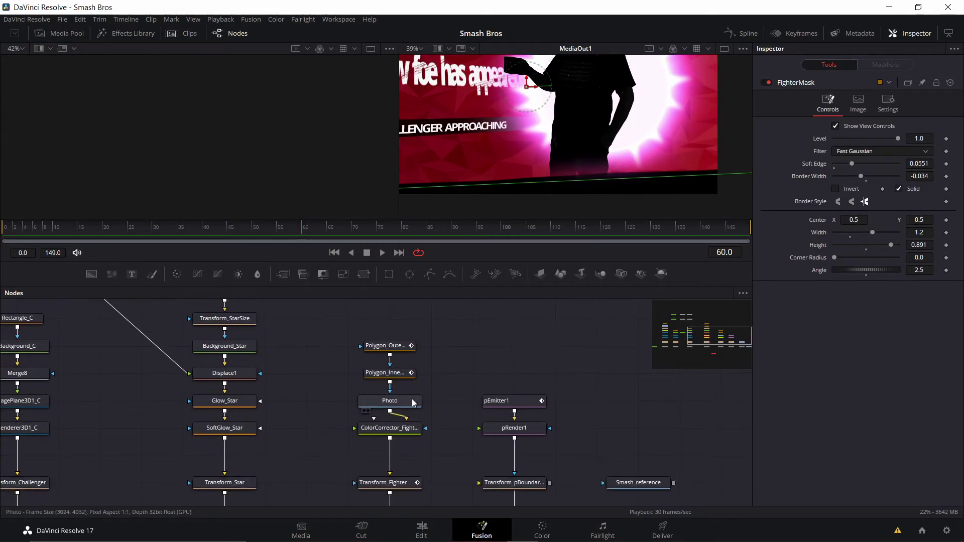
# Preview the fighter's Photo node and examine the cutout up close against its transparent background
pyautogui.click(402, 404)
pyautogui.scroll(1, 480, 320)
pyautogui.press('1')
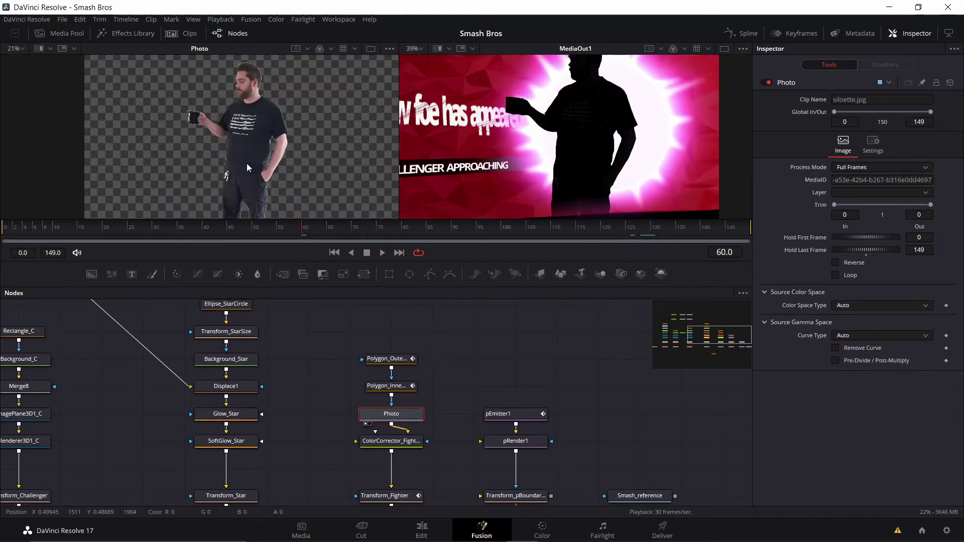
pyautogui.scroll(2, 317, 185)
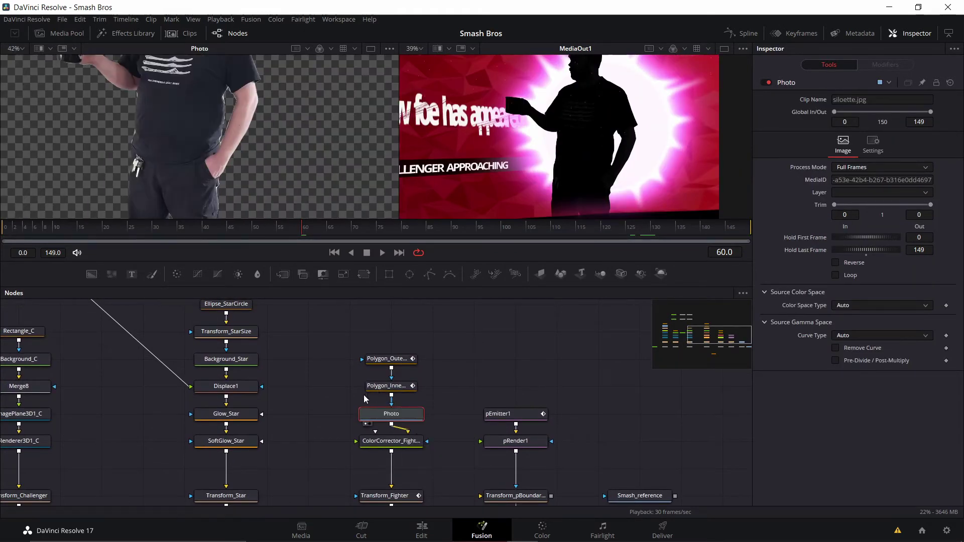
pyautogui.scroll(-2, 435, 367)
pyautogui.scroll(2, 443, 364)
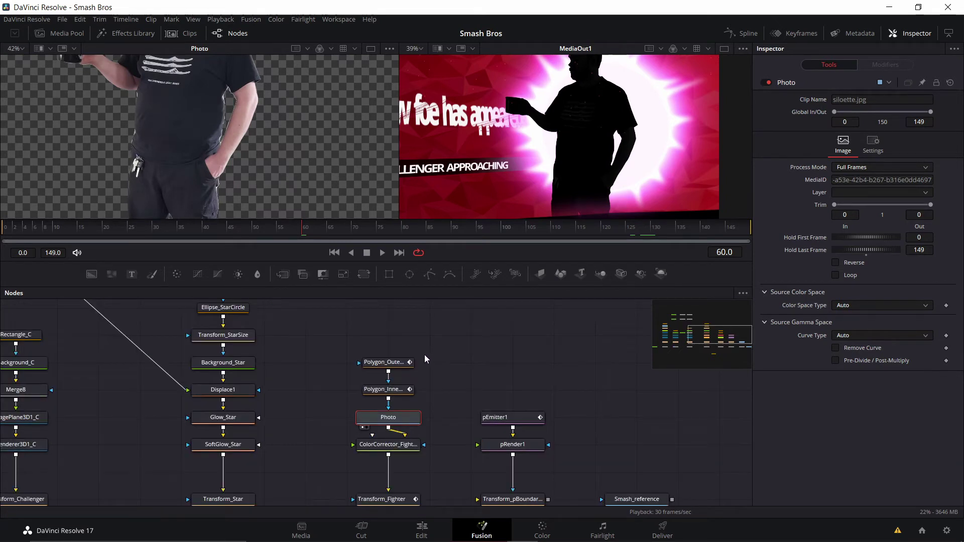
# Preview the Polygon_OuterCut mask and inspect the Polygon_InnerCut settings and its cutout between arm and body
pyautogui.moveTo(375, 353); pyautogui.dragTo(377, 391)
pyautogui.press('1')
pyautogui.click(386, 398)
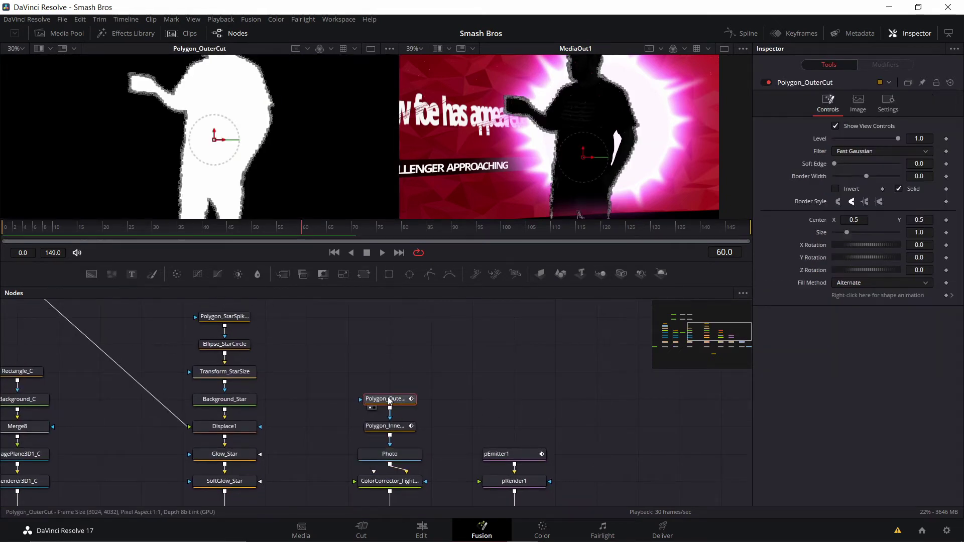
pyautogui.click(387, 428)
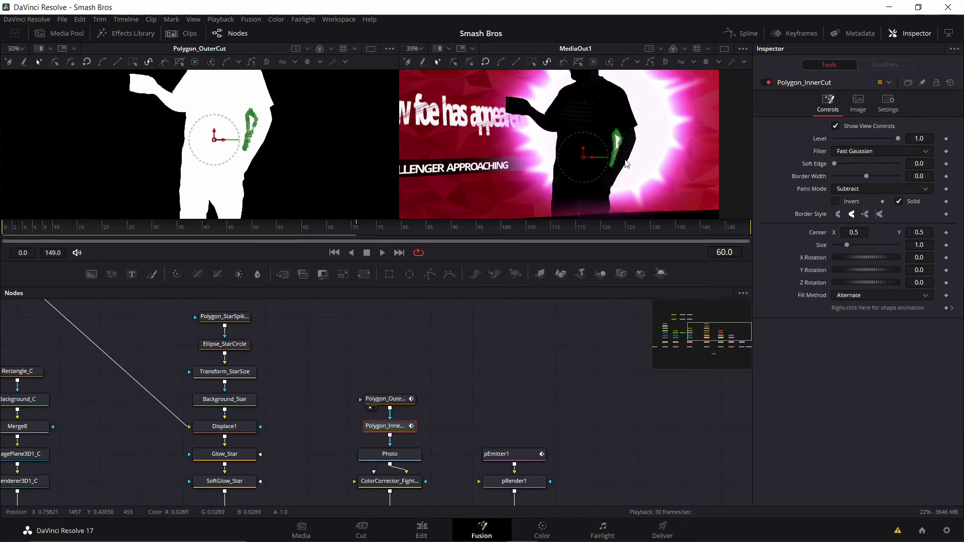
# Set the gain of the fighter blackout color corrector to 0.0 so the figure is fully black
pyautogui.moveTo(452, 440); pyautogui.dragTo(450, 332)
pyautogui.click(378, 376)
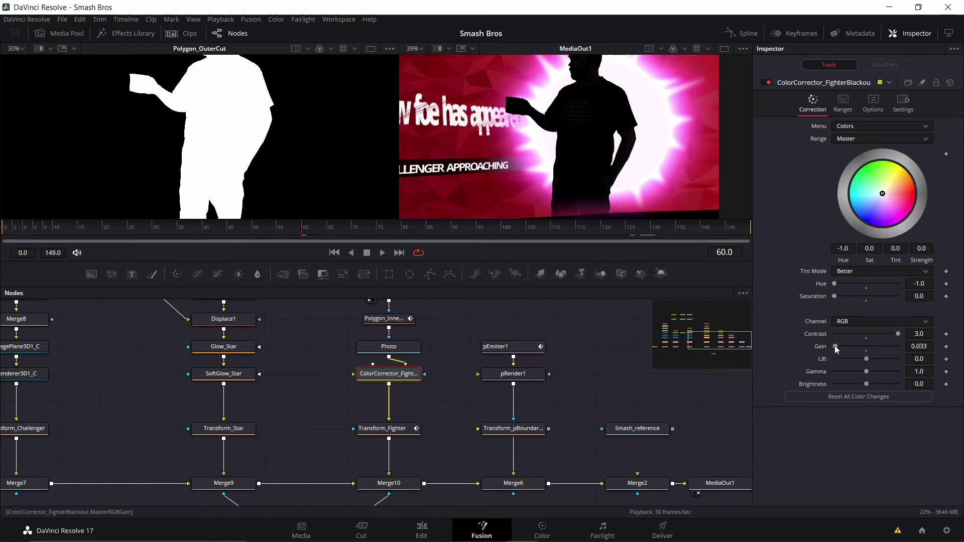
pyautogui.moveTo(834, 347); pyautogui.dragTo(781, 353)
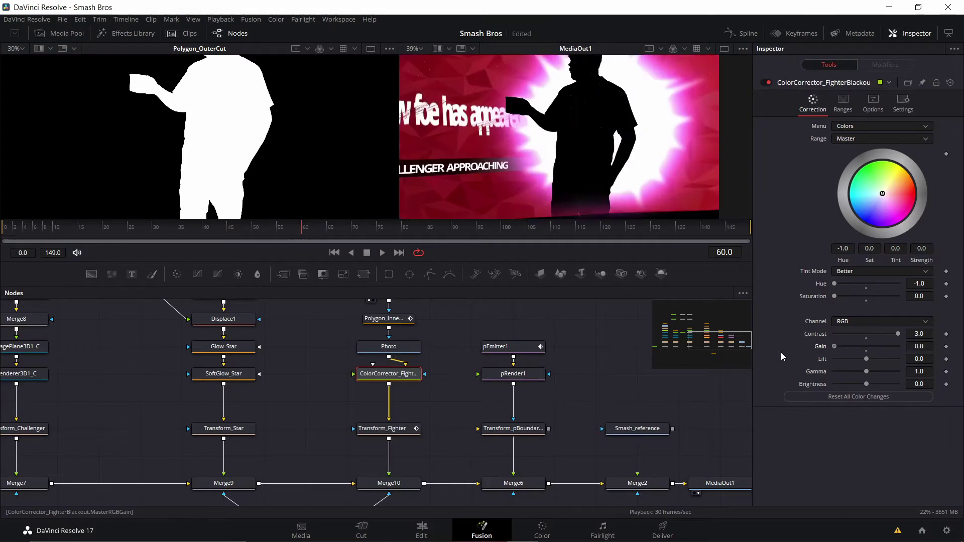
# Preview Merge6 beside the final output and compare the particles over the composite at frame 61
pyautogui.moveTo(375, 431); pyautogui.dragTo(256, 389)
pyautogui.moveTo(491, 363); pyautogui.dragTo(368, 390)
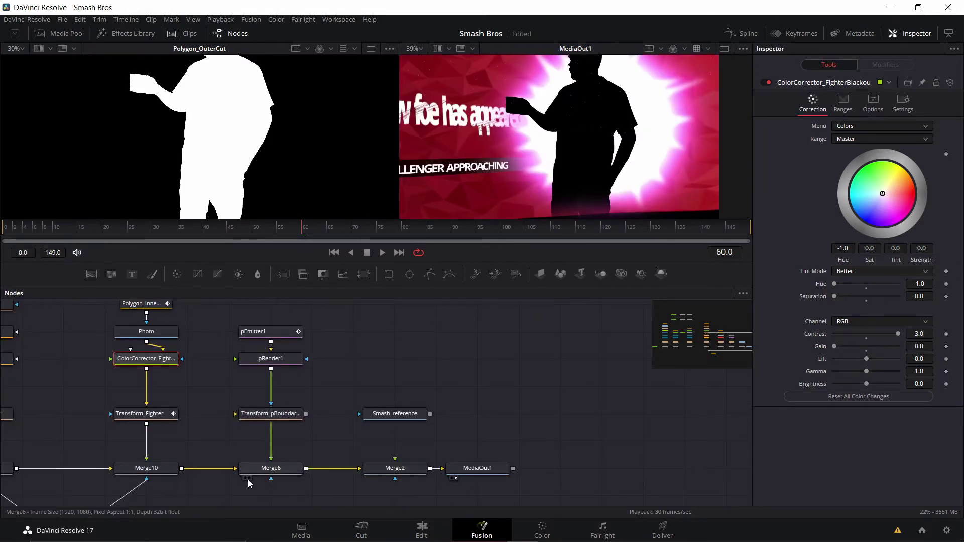
pyautogui.click(244, 478)
pyautogui.moveTo(369, 231)
pyautogui.mouseDown()
pyautogui.moveTo(432, 233)
pyautogui.moveTo(307, 228)
pyautogui.moveTo(379, 229)
pyautogui.mouseUp()
pyautogui.moveTo(456, 409)
pyautogui.mouseDown()
pyautogui.moveTo(426, 398)
pyautogui.moveTo(451, 411)
pyautogui.mouseUp()
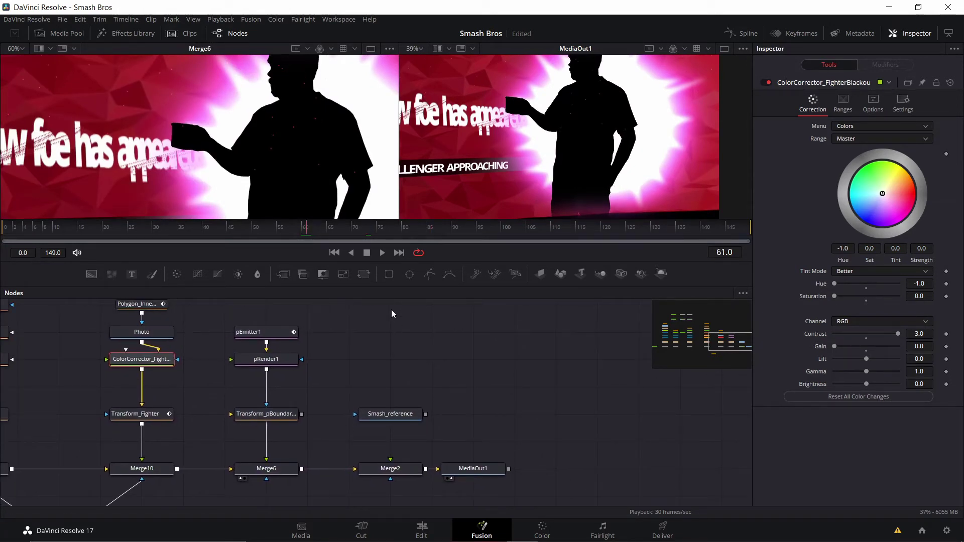
# Inspect the particle branch, covering the settings of pEmitter1, pRender1 and Transform_pBoundary_1
pyautogui.scroll(2, 326, 403)
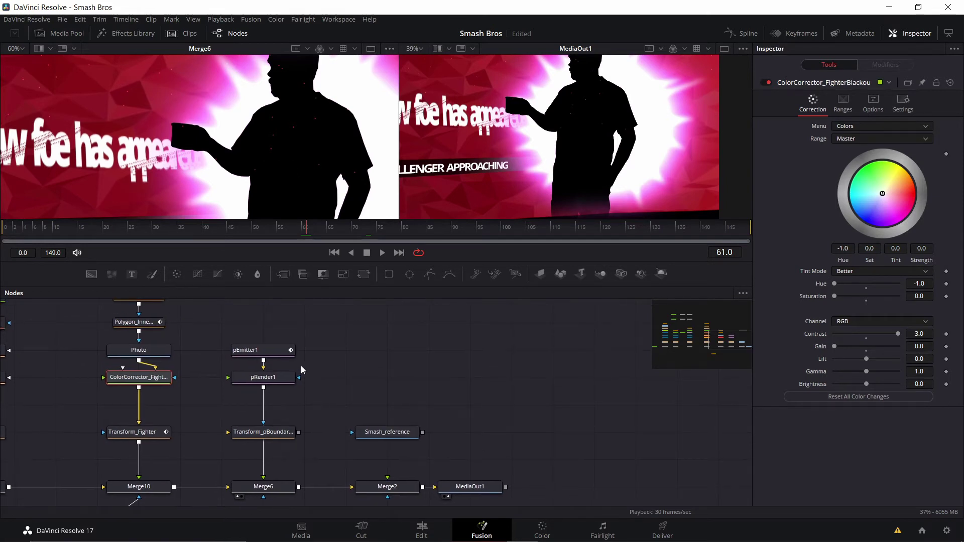
pyautogui.click(262, 353)
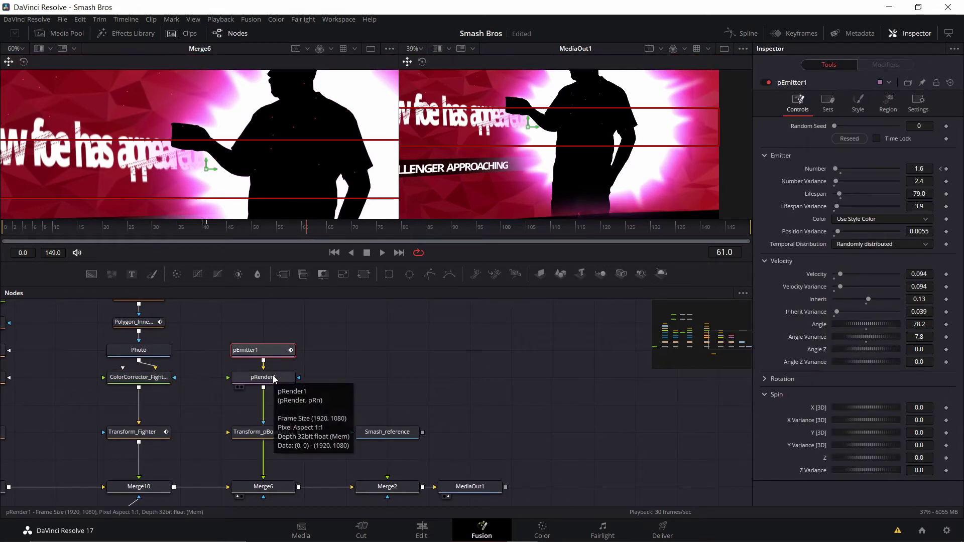
pyautogui.click(274, 377)
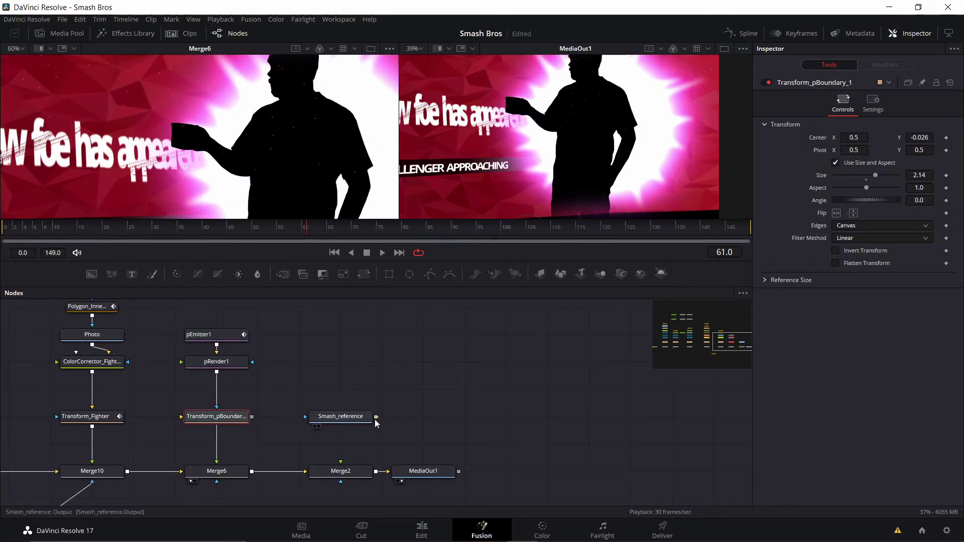
# Try overlaying the Smash_reference clip by connecting it to Merge2, and disconnect it again
pyautogui.moveTo(376, 416); pyautogui.dragTo(341, 472)
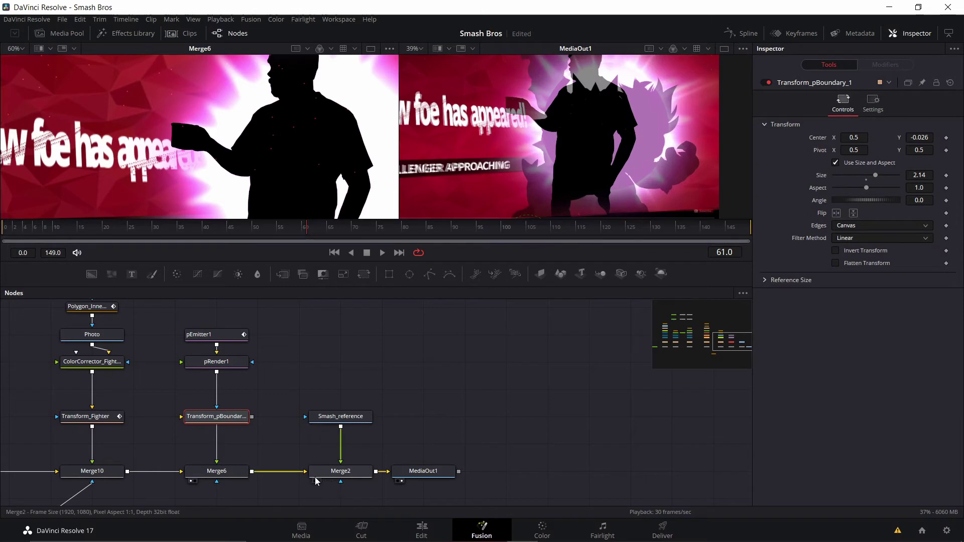
pyautogui.click(340, 451)
# Locate the background noise nodes at the head of the graph and inspect FastNoise1_BG and its connections
pyautogui.scroll(-6, 562, 402)
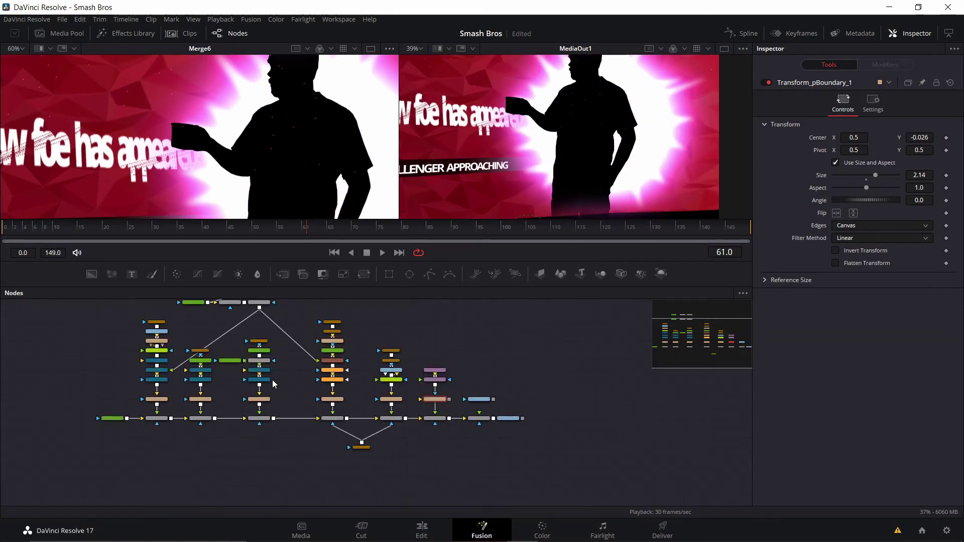
pyautogui.moveTo(273, 382); pyautogui.dragTo(314, 432)
pyautogui.scroll(5, 235, 333)
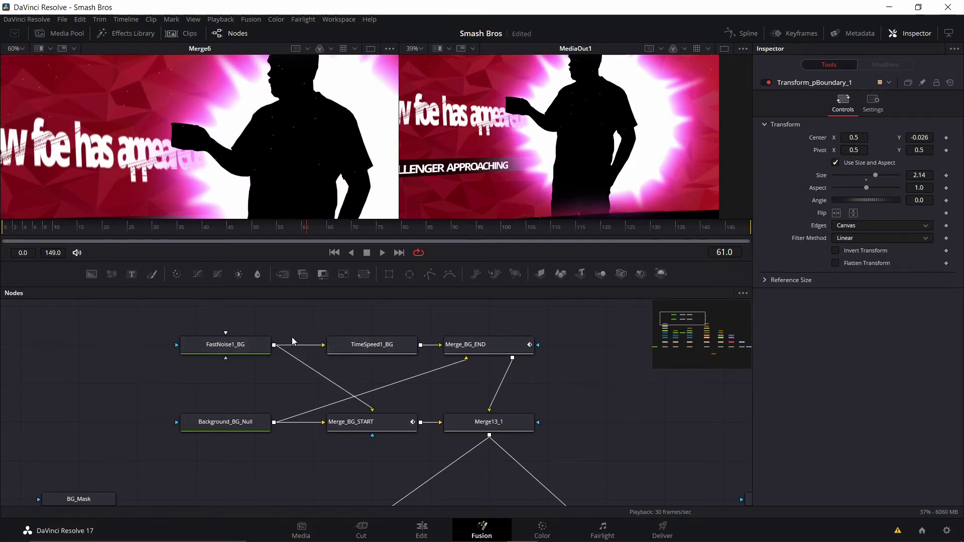
pyautogui.moveTo(309, 327); pyautogui.dragTo(273, 367)
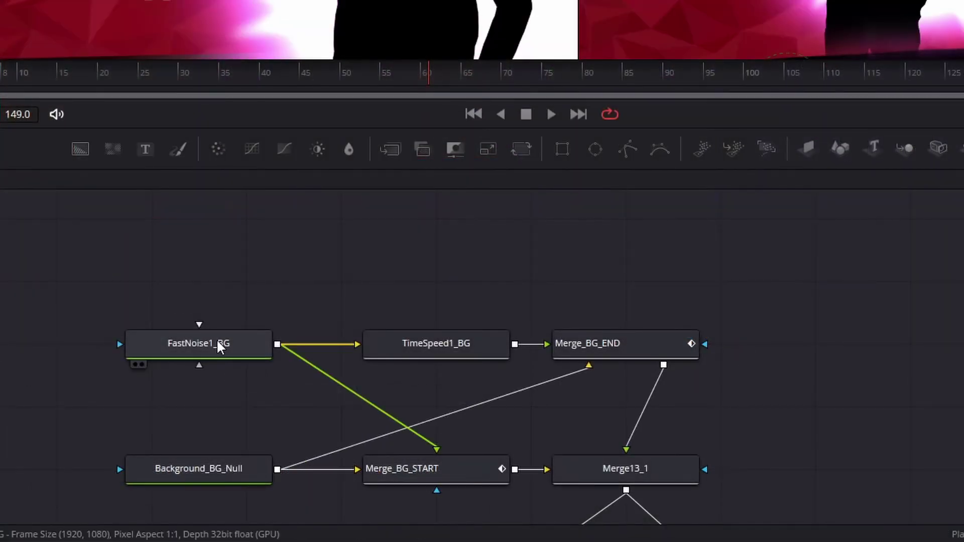
pyautogui.click(209, 344)
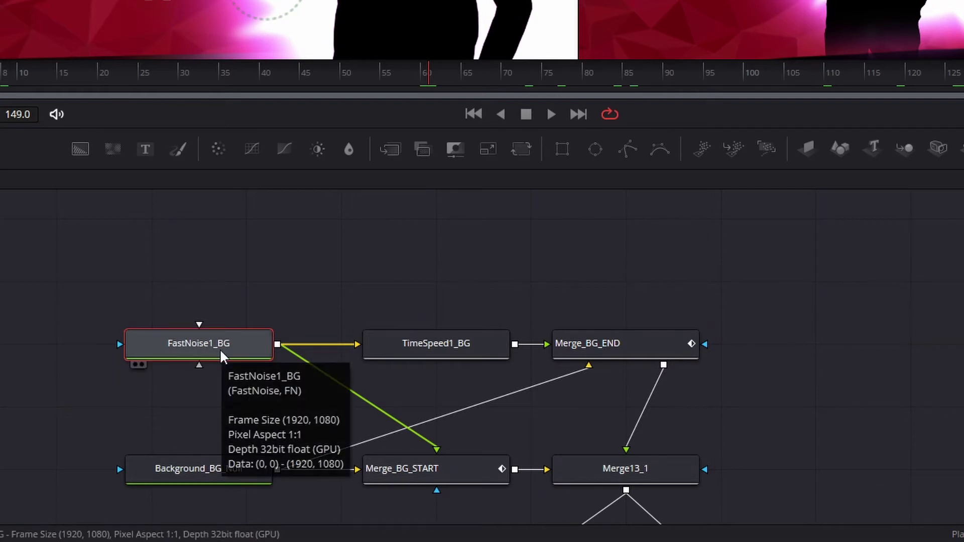
pyautogui.click(265, 281)
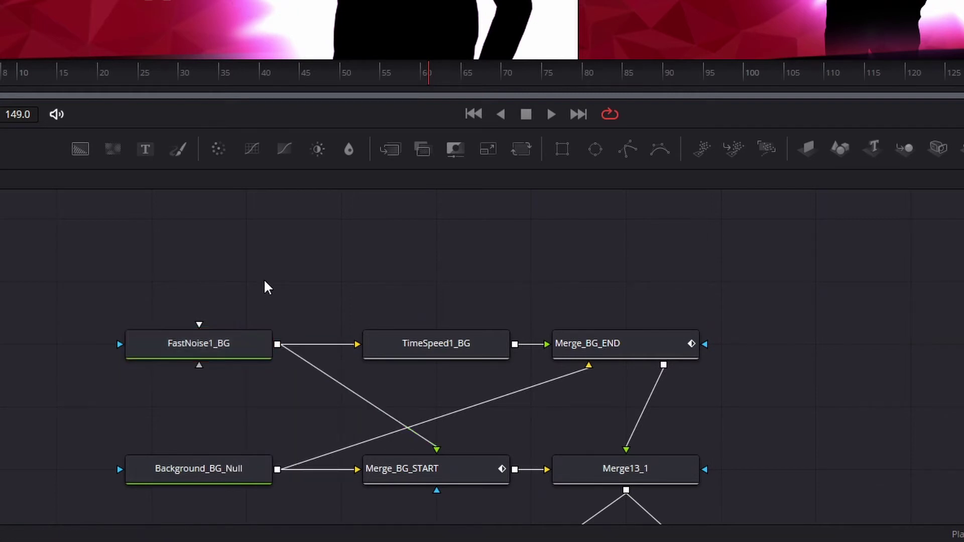
pyautogui.click(221, 352)
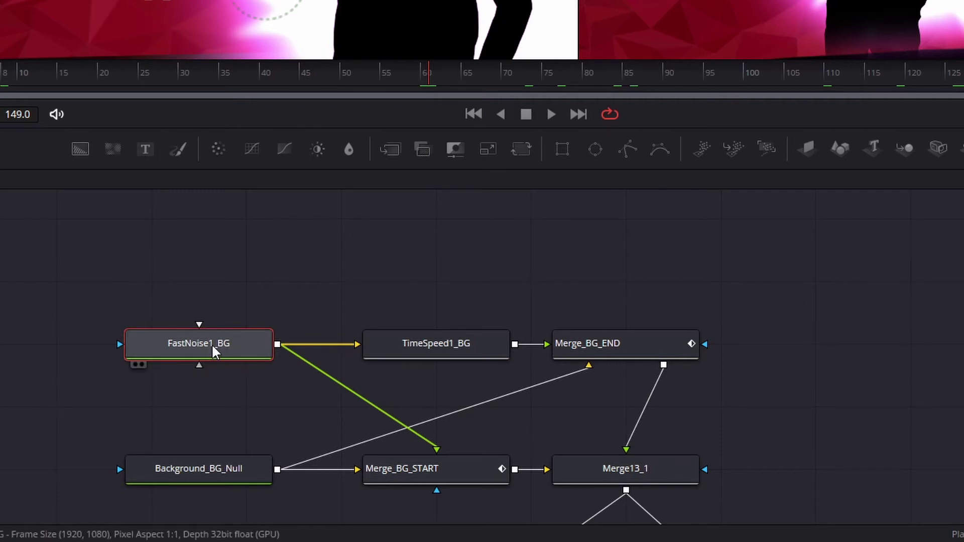
pyautogui.moveTo(212, 346)
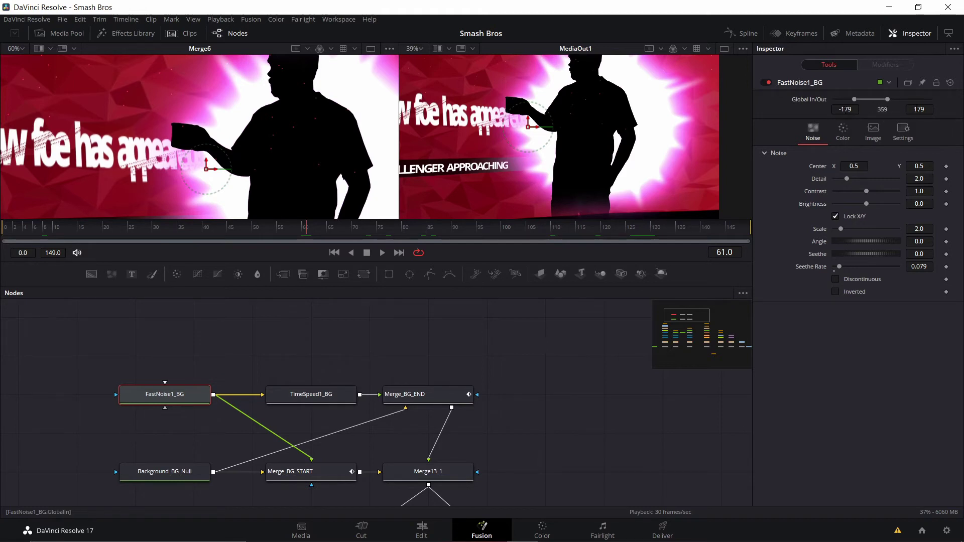
# Compare the Delay of TimeSpeed1_BG with the Global In/Out range of FastNoise1_BG
pyautogui.click(324, 402)
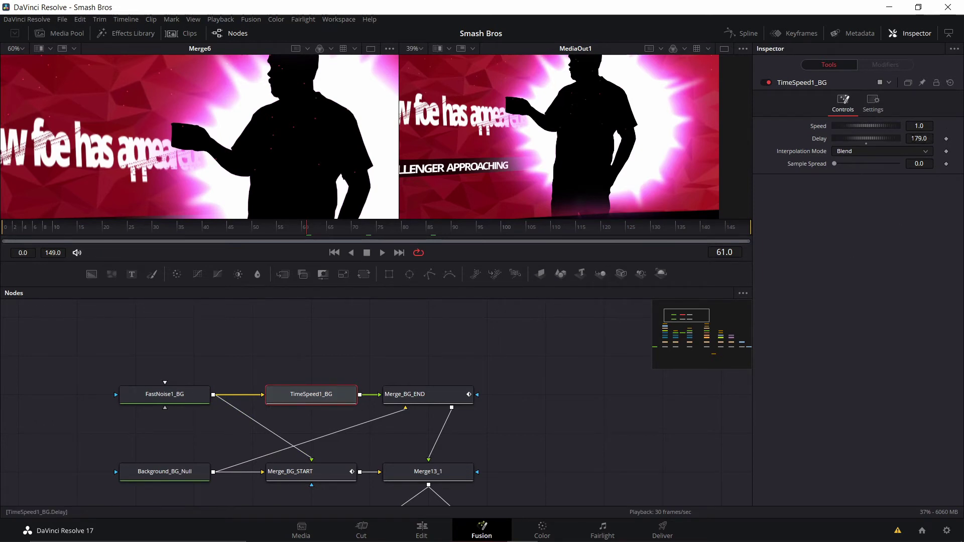
pyautogui.click(174, 392)
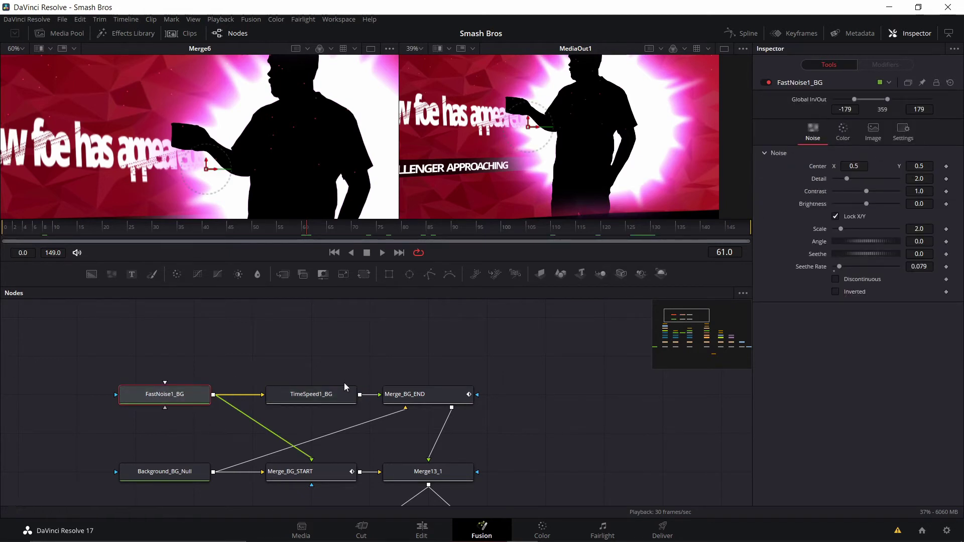
pyautogui.click(323, 394)
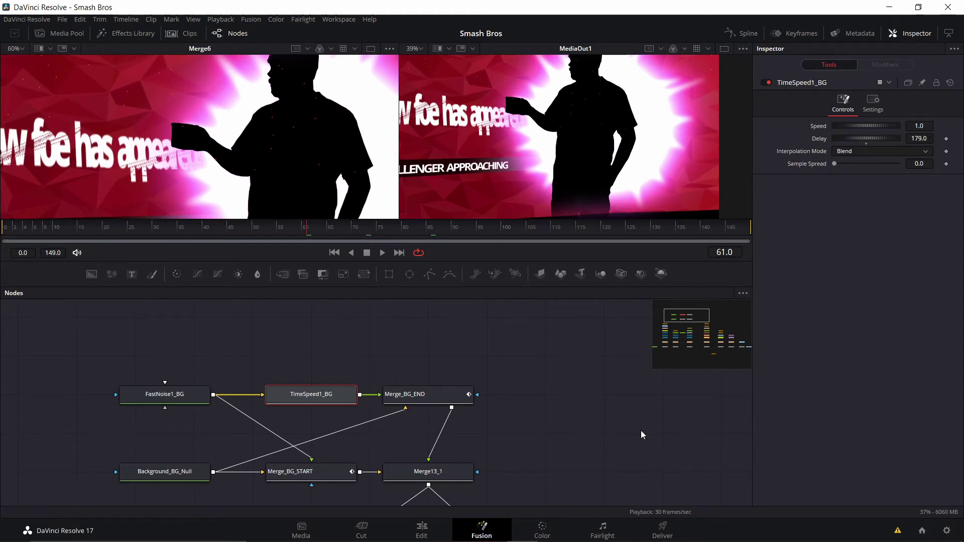
# Inspect Merge_BG_START together with its two inputs, Background_BG_Null and FastNoise1_BG
pyautogui.moveTo(641, 432); pyautogui.dragTo(616, 387)
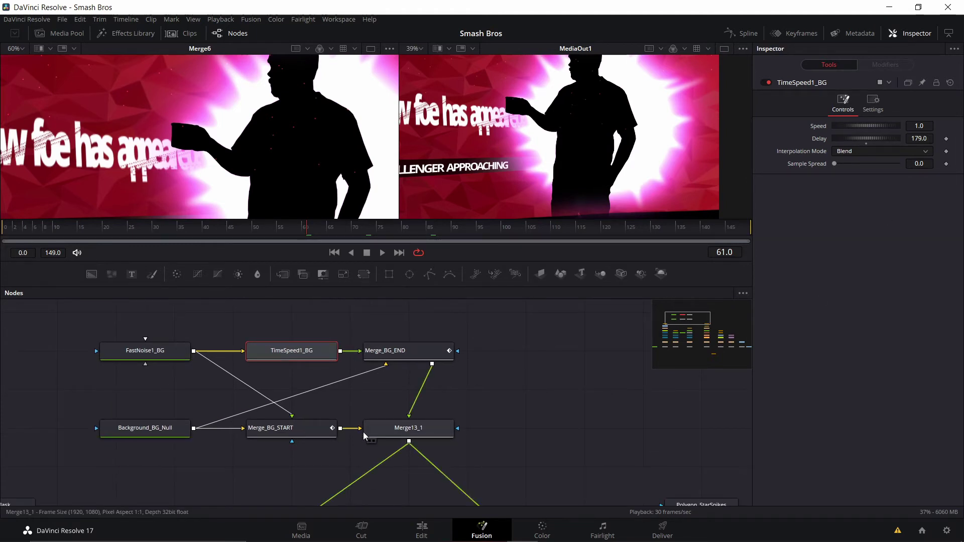
pyautogui.click(299, 432)
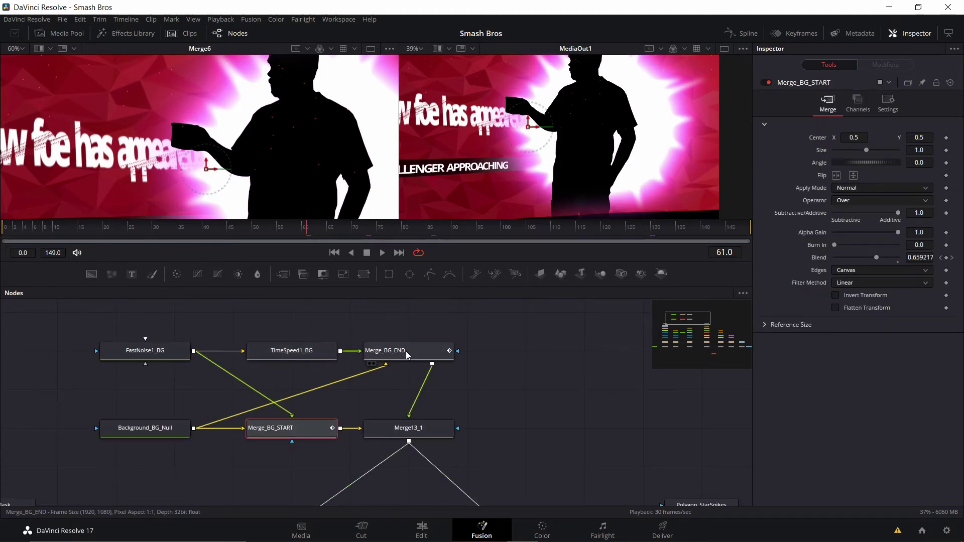
pyautogui.click(155, 431)
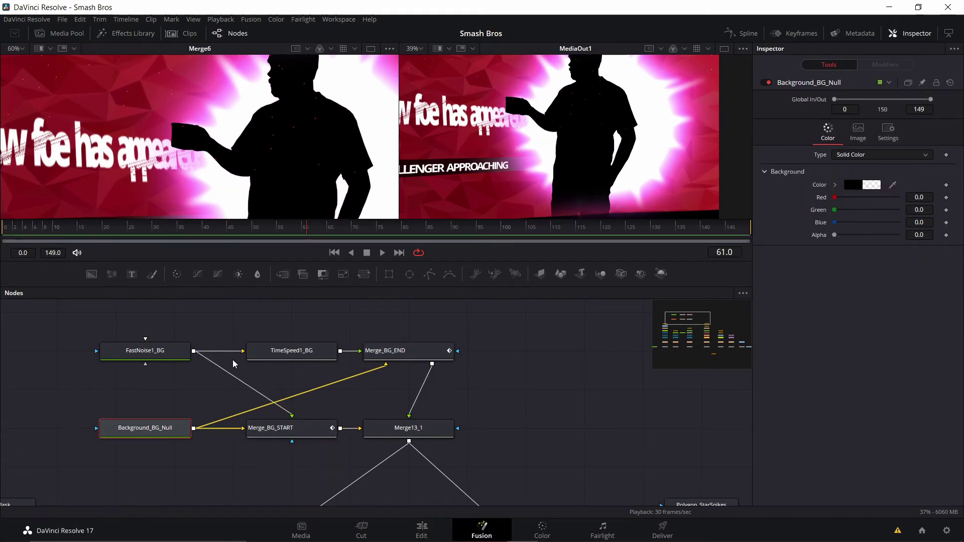
pyautogui.click(174, 353)
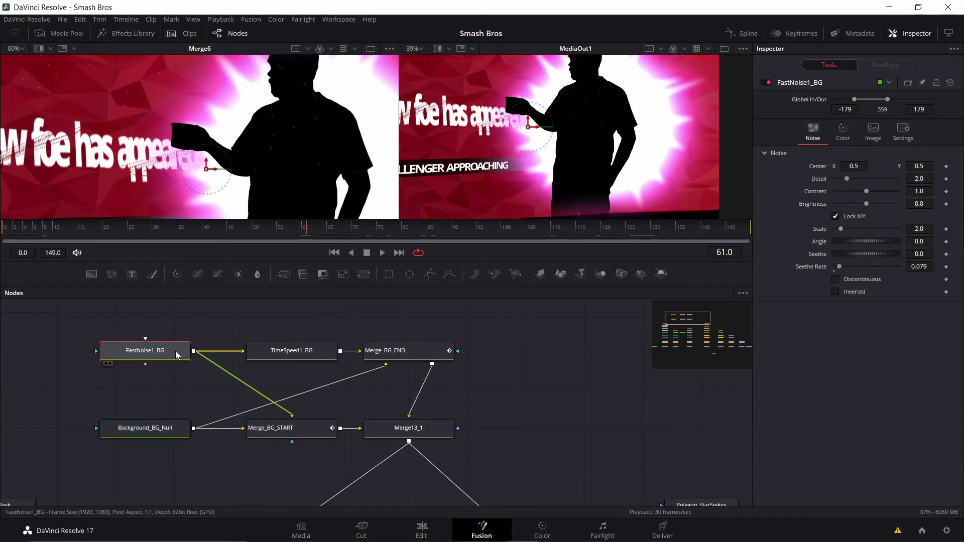
pyautogui.click(311, 433)
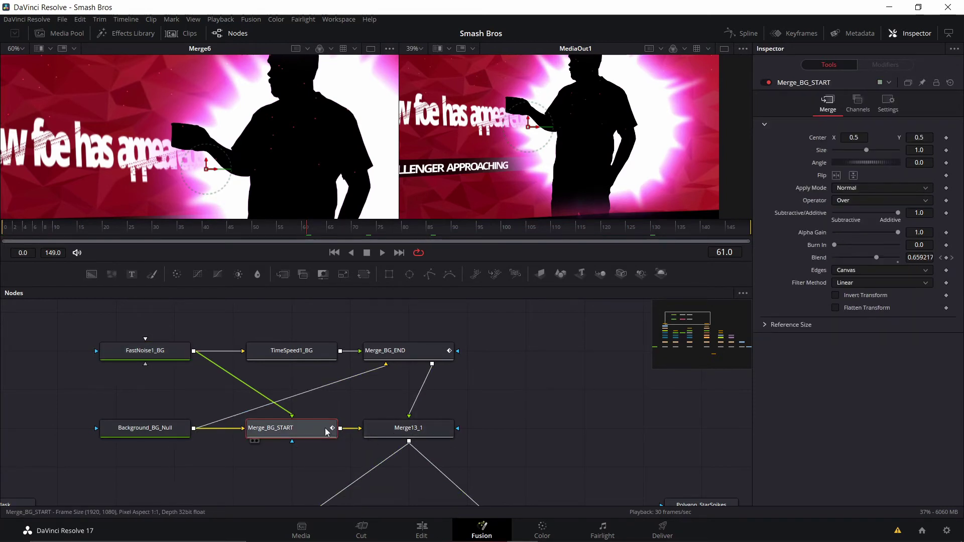
# Inspect TimeSpeed1_BG and Merge13_1, and compare the animated Blend settings of Merge_BG_START and Merge_BG_END
pyautogui.click(281, 351)
pyautogui.click(409, 354)
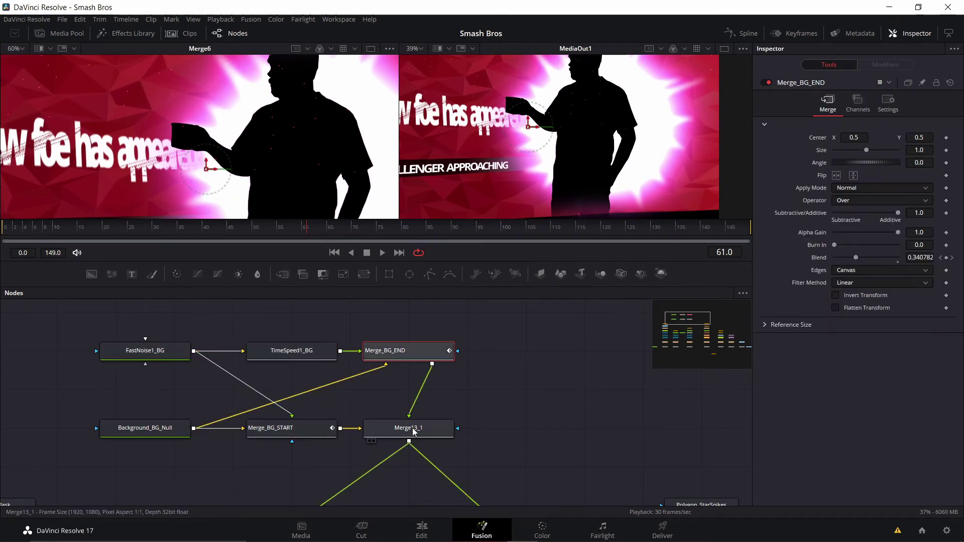
pyautogui.click(411, 430)
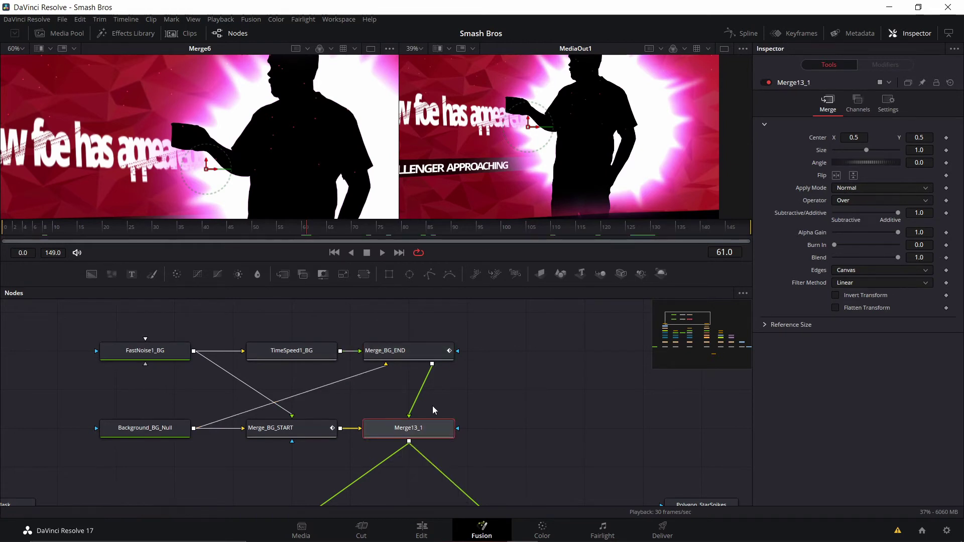
pyautogui.click(301, 427)
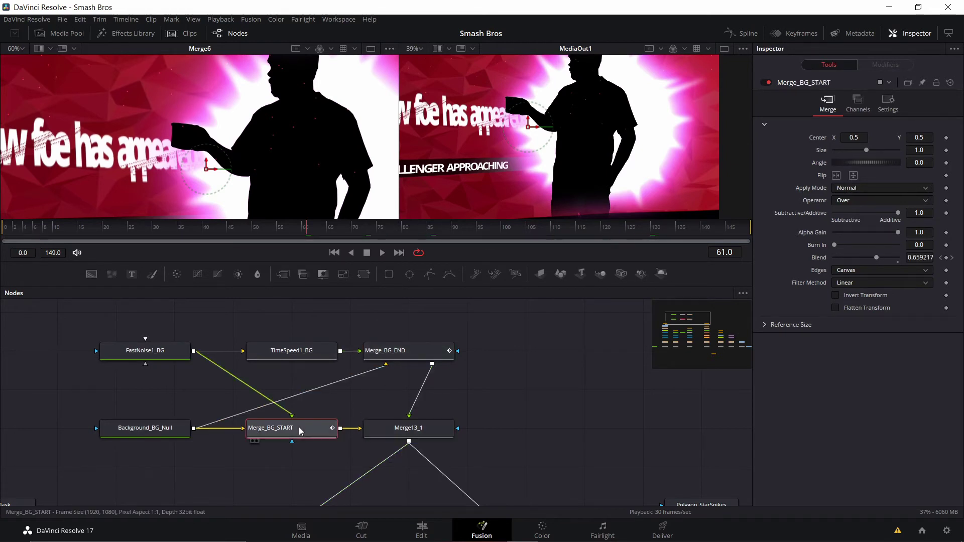
pyautogui.click(423, 353)
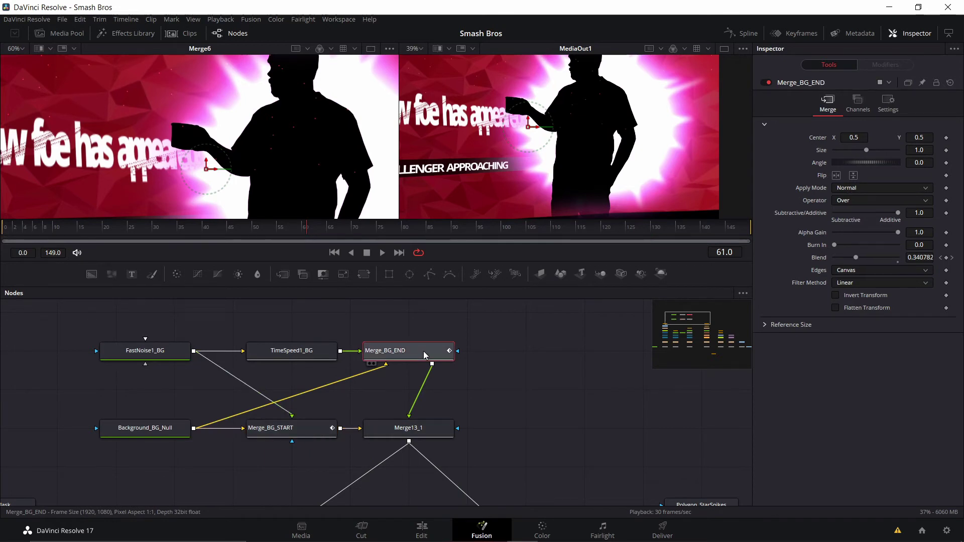
# Compare the animated Blend of Merge_BG_START at frames 0 and 149 with the Blend of Merge_BG_END at frame 149
pyautogui.moveTo(463, 454); pyautogui.dragTo(433, 404)
pyautogui.click(261, 383)
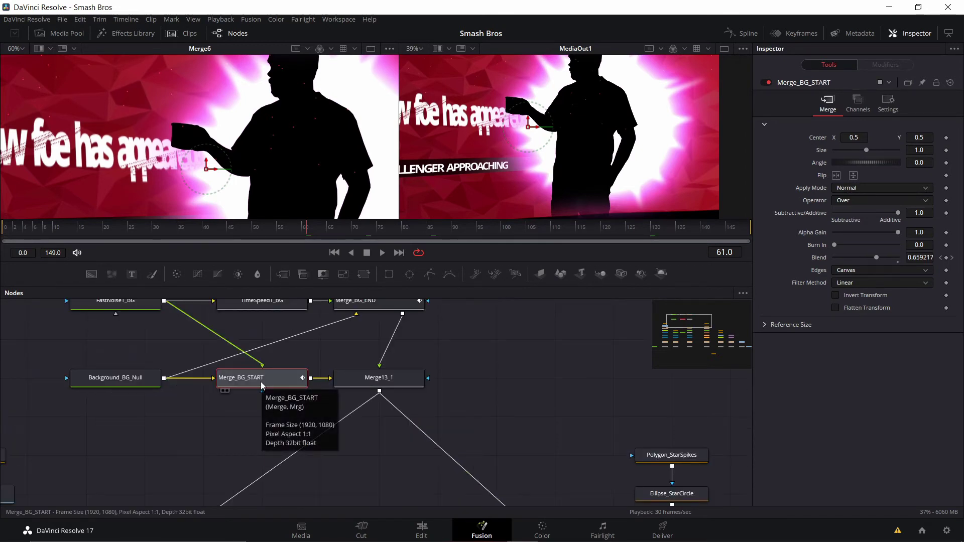
pyautogui.moveTo(305, 230); pyautogui.dragTo(6, 232)
pyautogui.moveTo(263, 401); pyautogui.dragTo(300, 465)
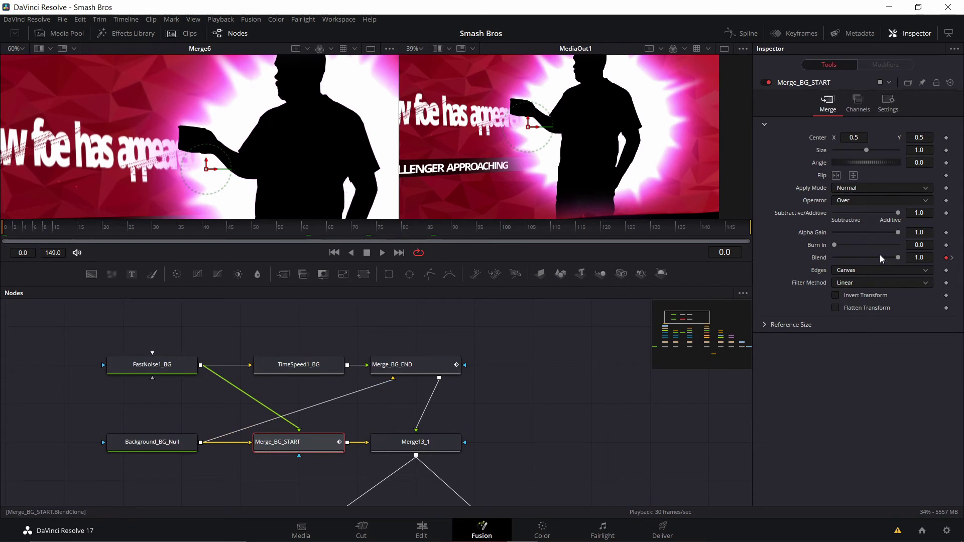
pyautogui.click(747, 230)
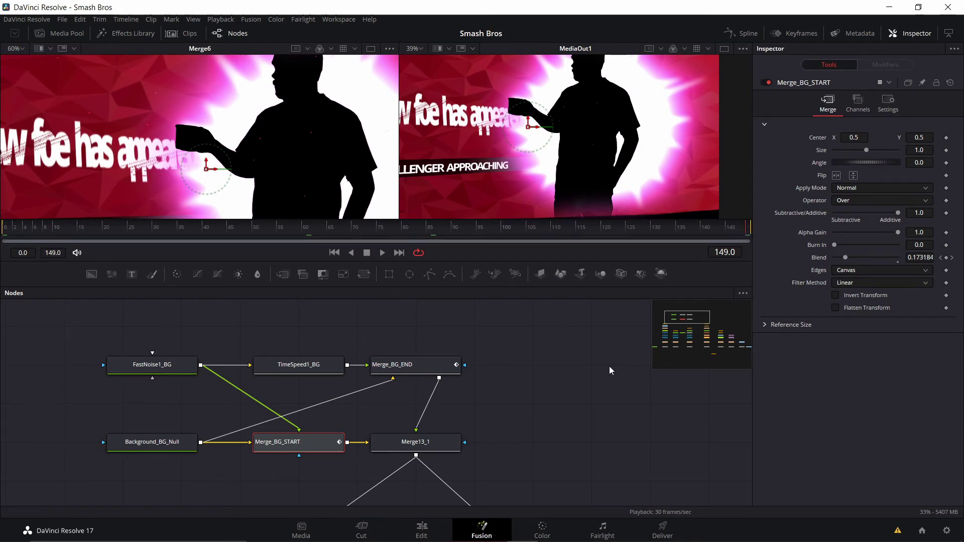
pyautogui.moveTo(477, 379); pyautogui.dragTo(481, 382)
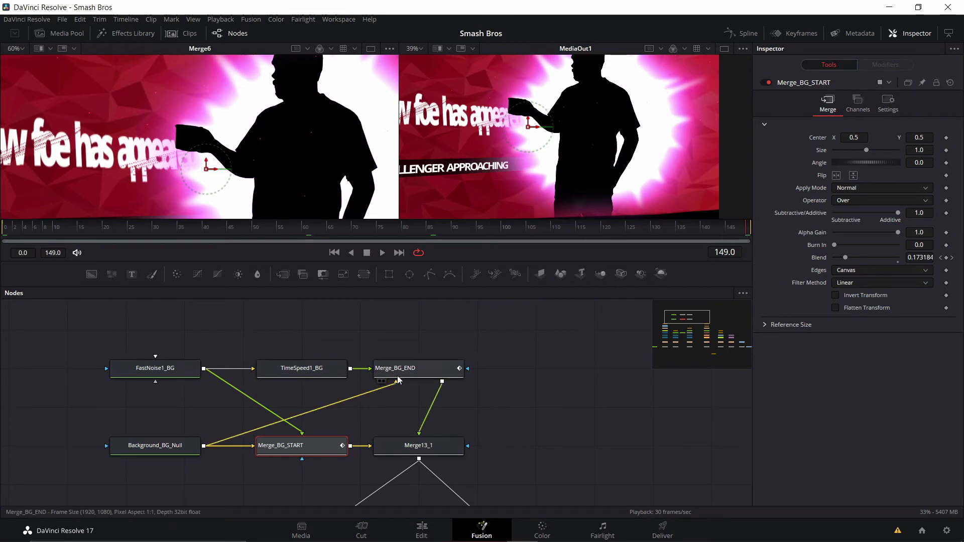
pyautogui.click(422, 372)
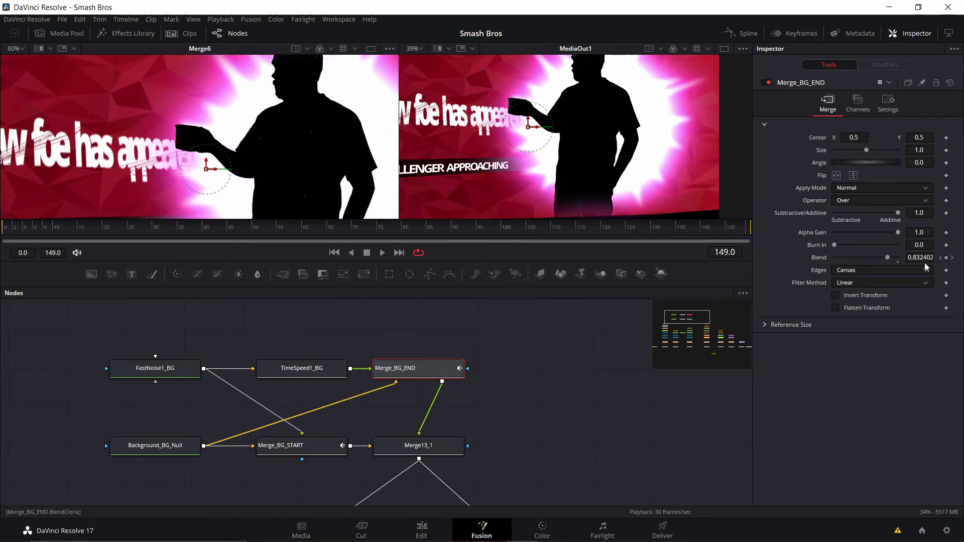
pyautogui.click(551, 377)
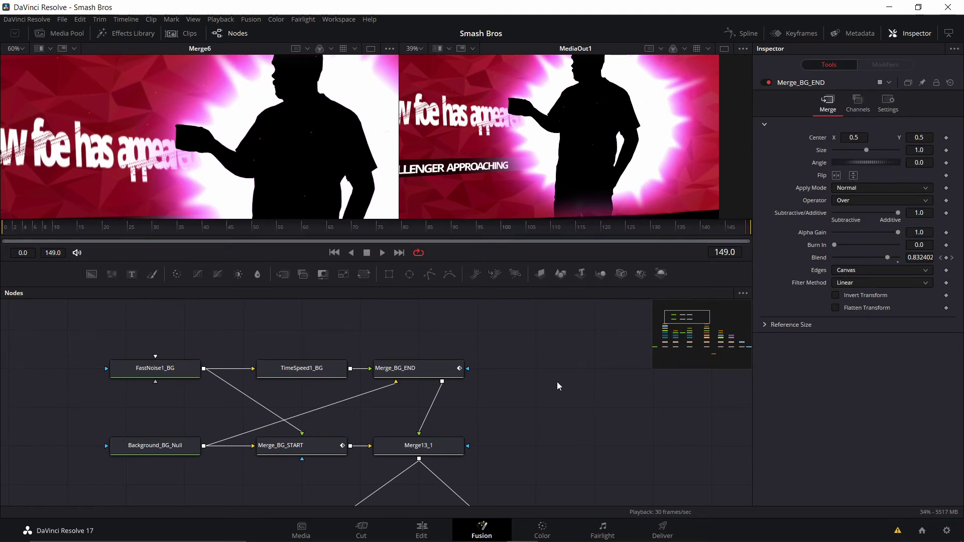
# Tint the polygon background green on the color wheel of ColorCorrector1_BG
pyautogui.scroll(-1, 546, 387)
pyautogui.scroll(1, 546, 387)
pyautogui.moveTo(546, 416); pyautogui.dragTo(534, 331)
pyautogui.scroll(-4, 510, 362)
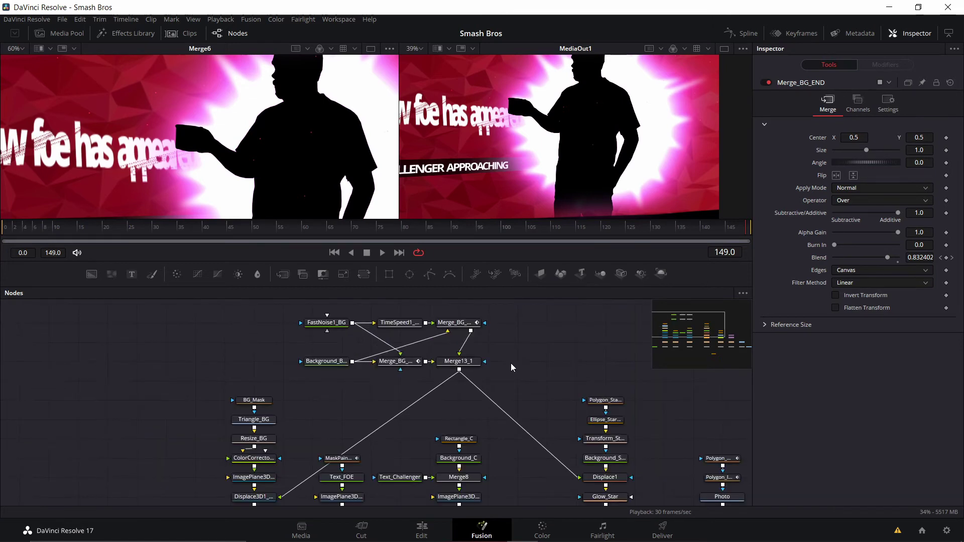
pyautogui.moveTo(510, 363); pyautogui.dragTo(358, 261)
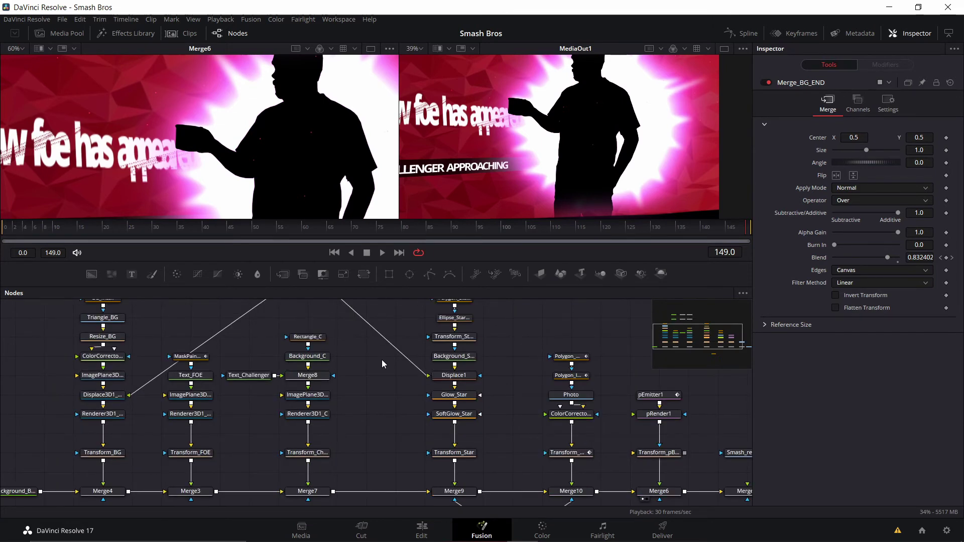
pyautogui.moveTo(352, 389); pyautogui.dragTo(532, 426)
pyautogui.scroll(2, 286, 414)
pyautogui.click(291, 388)
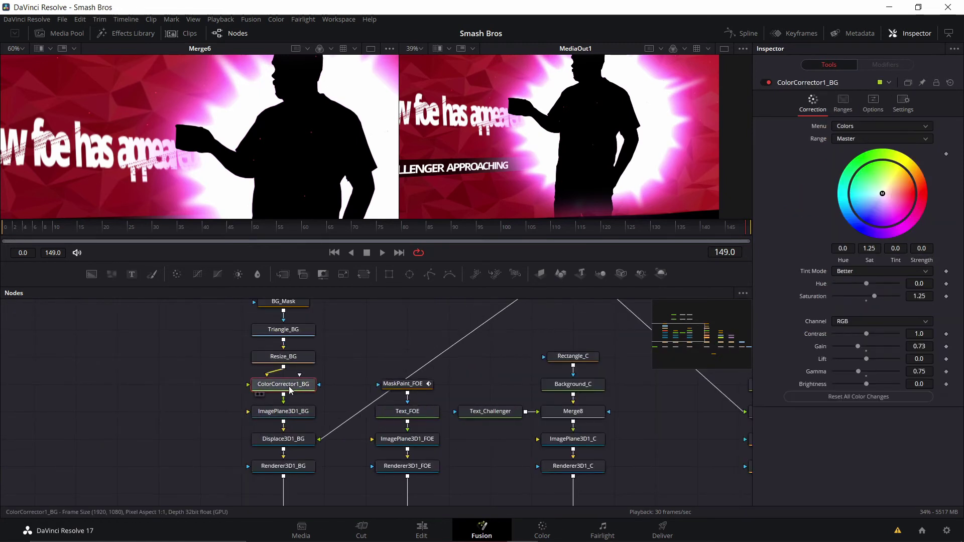
pyautogui.moveTo(882, 196); pyautogui.dragTo(864, 165)
pyautogui.moveTo(814, 101); pyautogui.dragTo(754, 117)
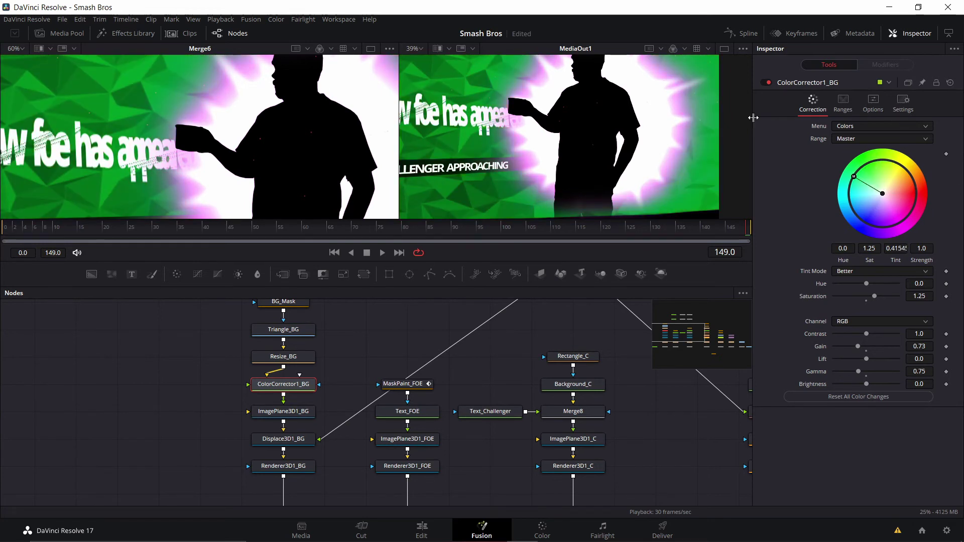
# Replace the text of the Text_FOE node with "yo mama"
pyautogui.moveTo(469, 350); pyautogui.dragTo(343, 338)
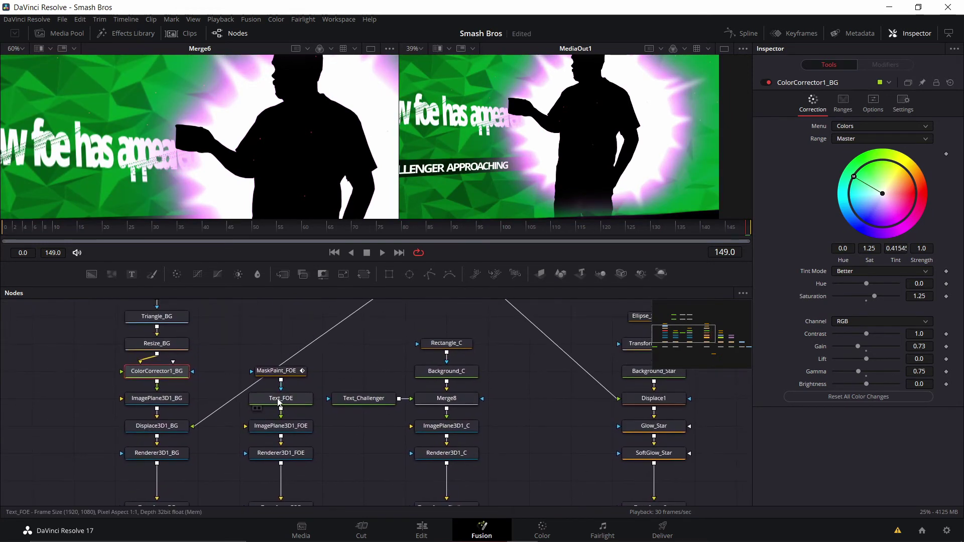
pyautogui.click(281, 398)
pyautogui.click(852, 173)
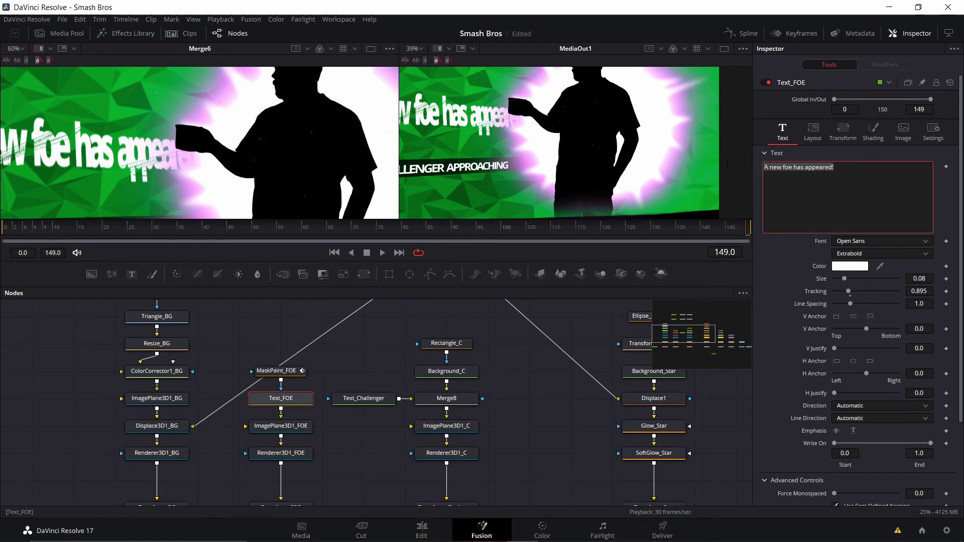
pyautogui.hotkey('ctrl', 'a')
pyautogui.write('yo mama')
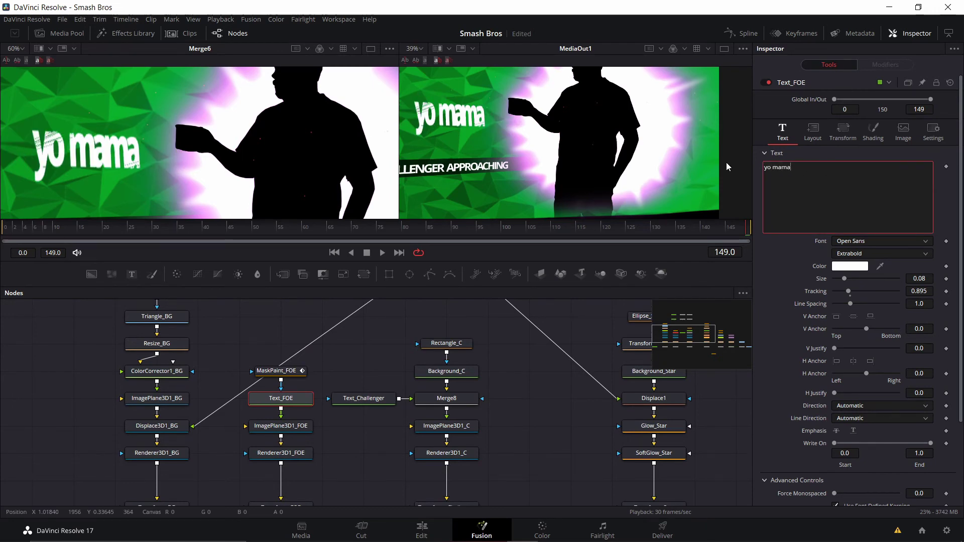
# Inspect the fighter's Photo node and its Polygon_OuterCut and Polygon_InnerCut masks
pyautogui.moveTo(561, 408); pyautogui.dragTo(344, 357)
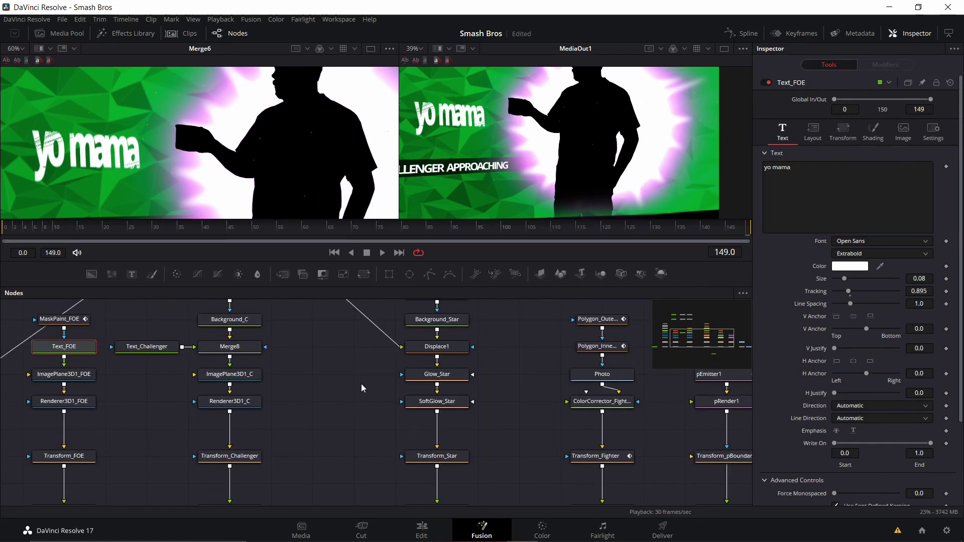
pyautogui.moveTo(674, 357); pyautogui.dragTo(514, 371)
pyautogui.scroll(2, 505, 376)
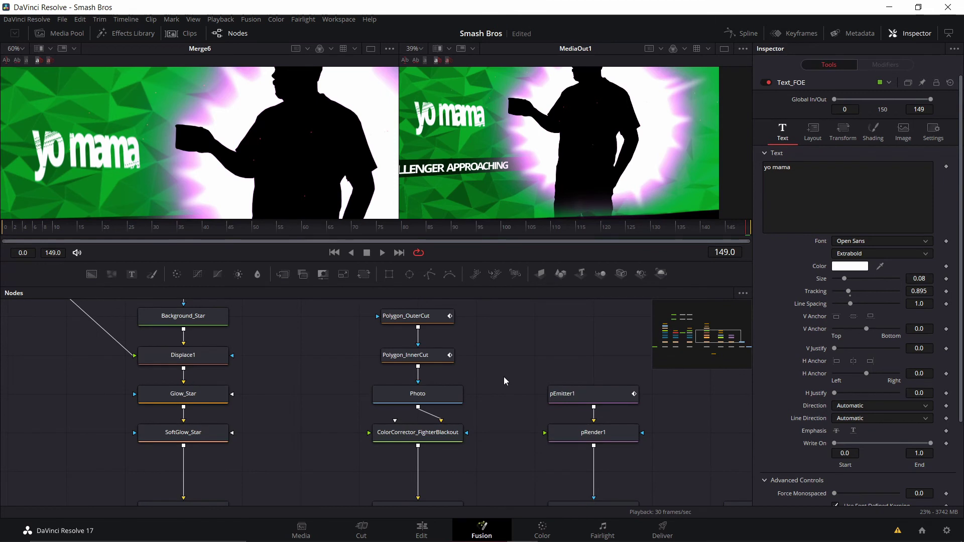
pyautogui.click(434, 399)
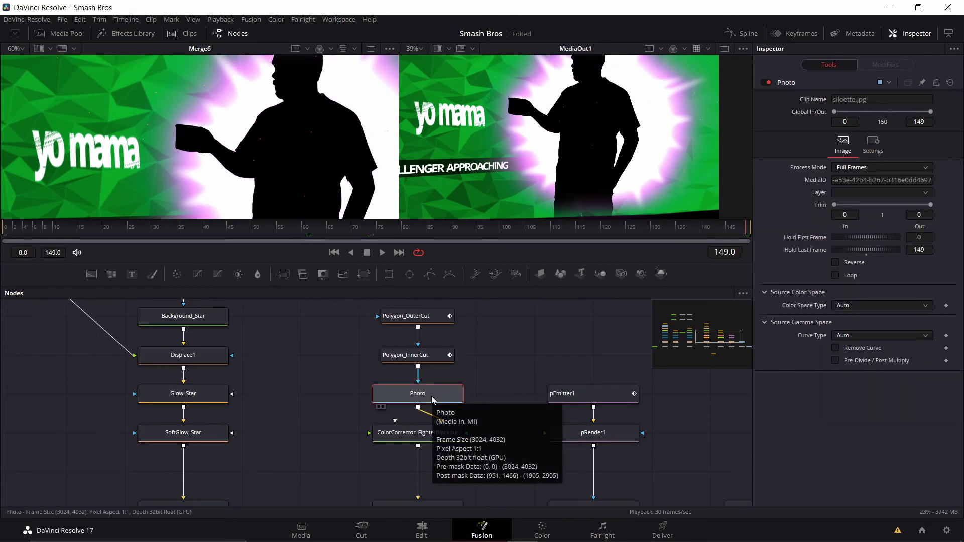
pyautogui.scroll(2, 474, 379)
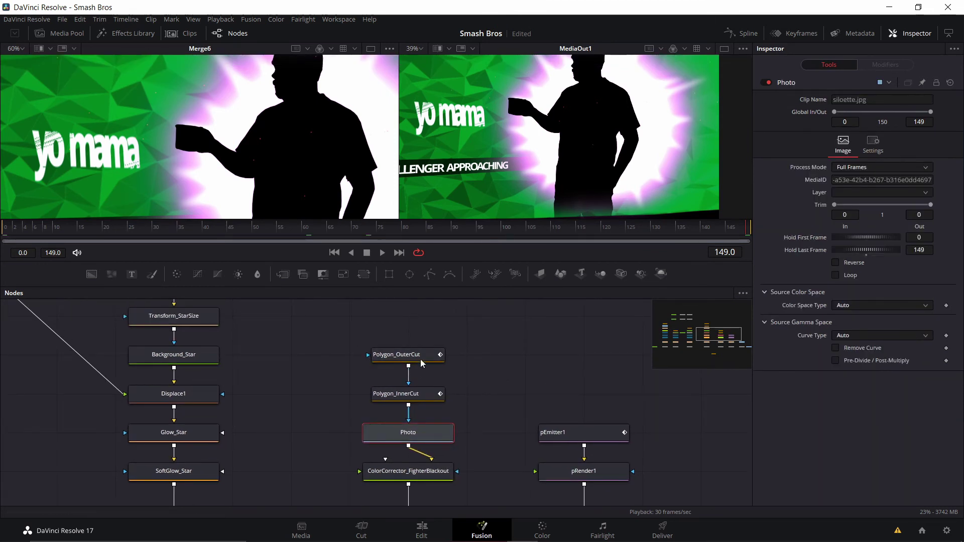
pyautogui.click(421, 358)
pyautogui.click(393, 400)
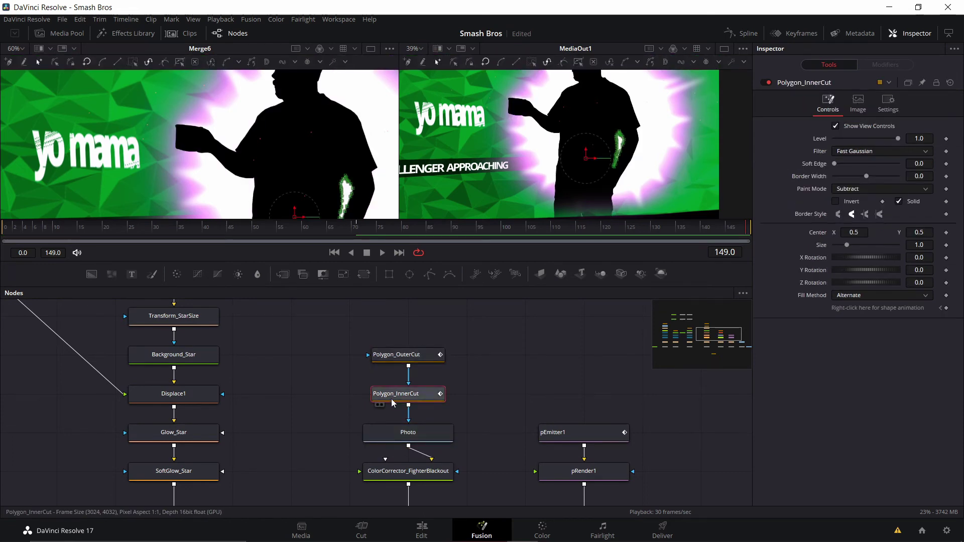
pyautogui.scroll(-2, 511, 425)
pyautogui.scroll(-2, 512, 420)
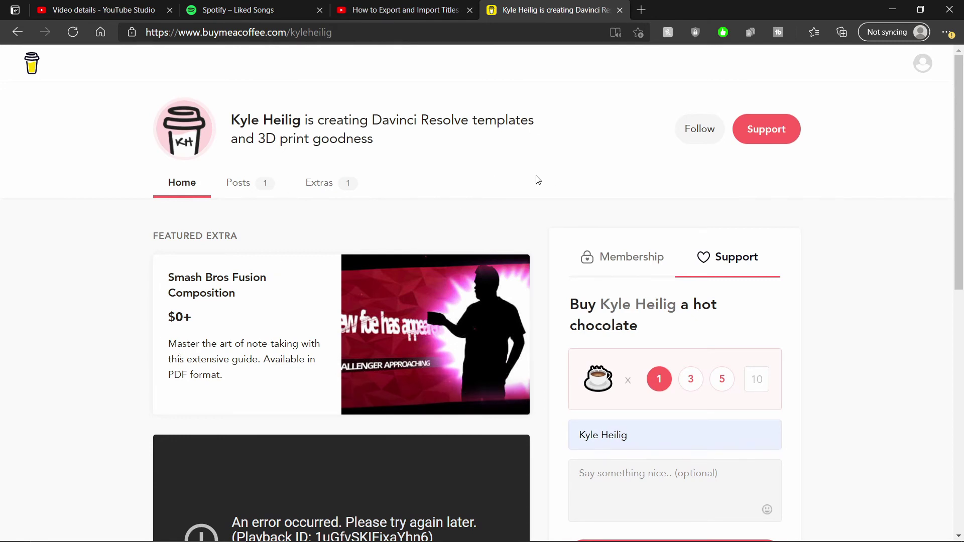
# Switch to the browser, claim and download the Smash Bros Fusion Composition for $0, and open the playback options of the title video
pyautogui.moveTo(262, 299)
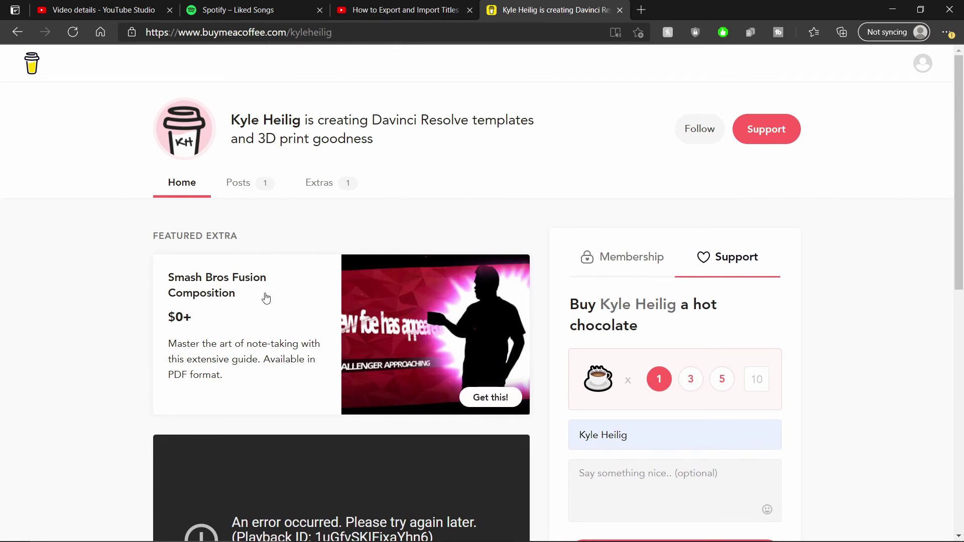
pyautogui.click(490, 398)
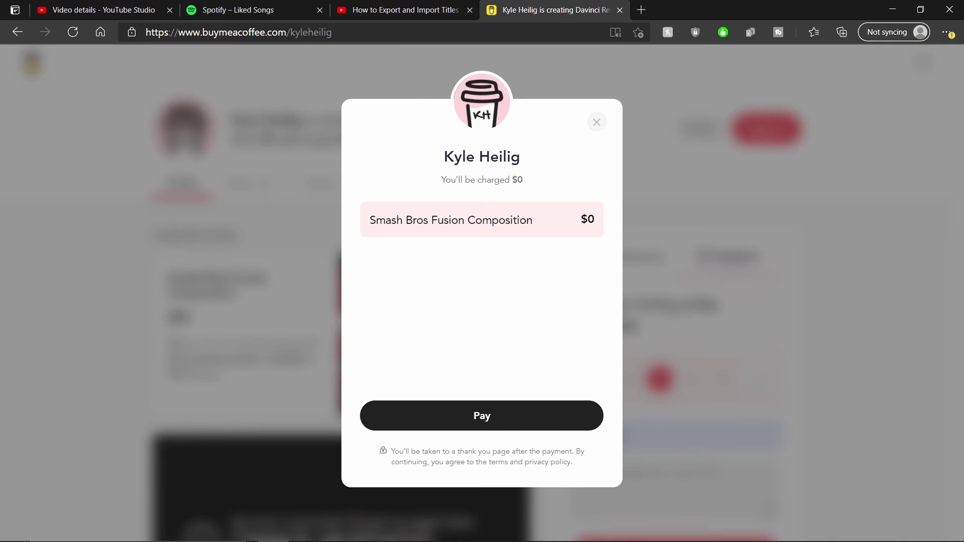
pyautogui.click(500, 426)
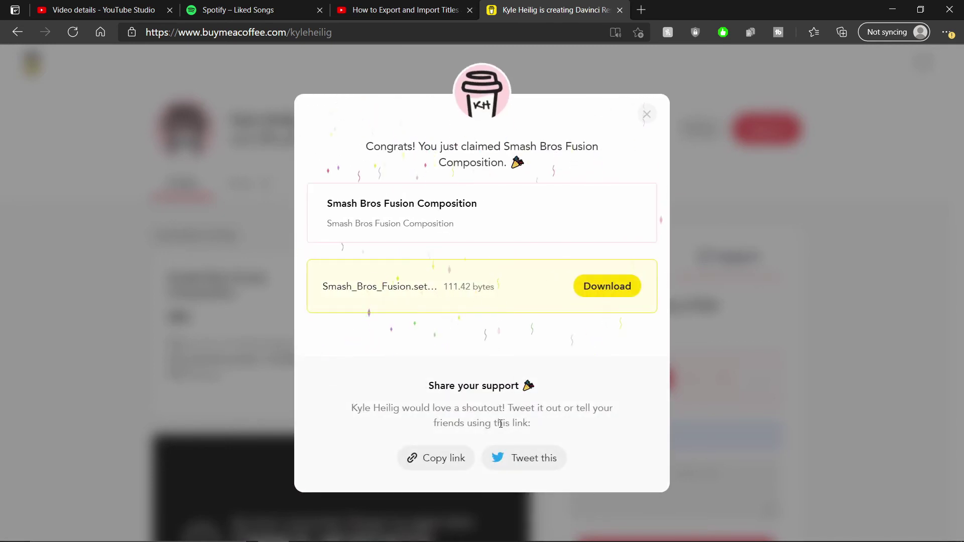
pyautogui.click(605, 290)
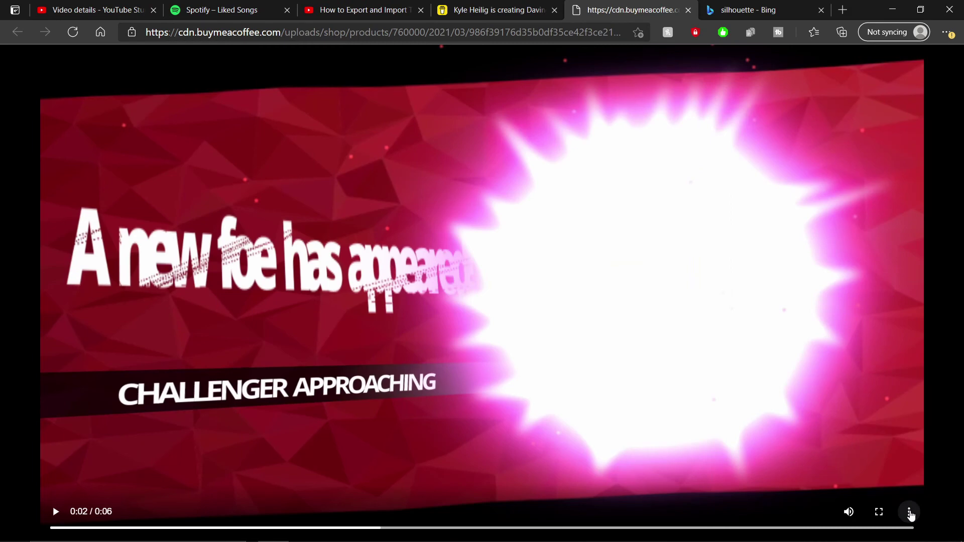
pyautogui.click(909, 512)
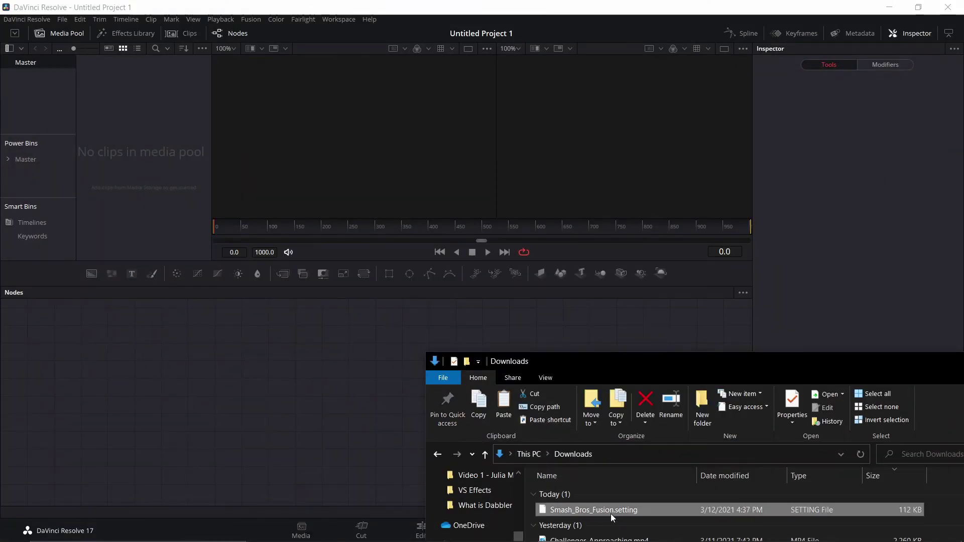
# Add Smash_Bros_Fusion.setting to DaVinci Resolve's empty node graph and replace Triangle_BG in the MainBackground group with triangle-2724449_1280.png
pyautogui.moveTo(610, 514); pyautogui.dragTo(605, 370)
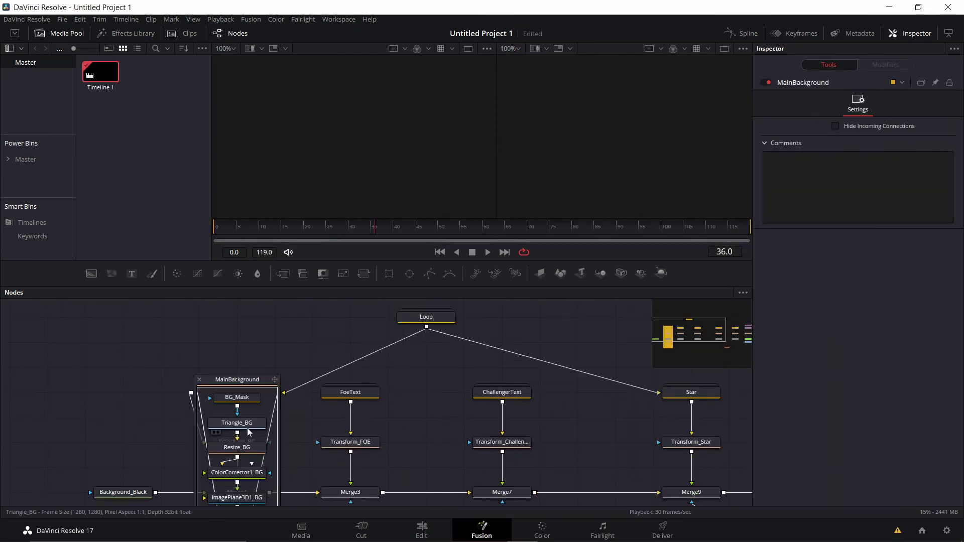
pyautogui.click(246, 426)
pyautogui.moveTo(194, 362); pyautogui.dragTo(192, 315)
pyautogui.moveTo(105, 75); pyautogui.dragTo(177, 380)
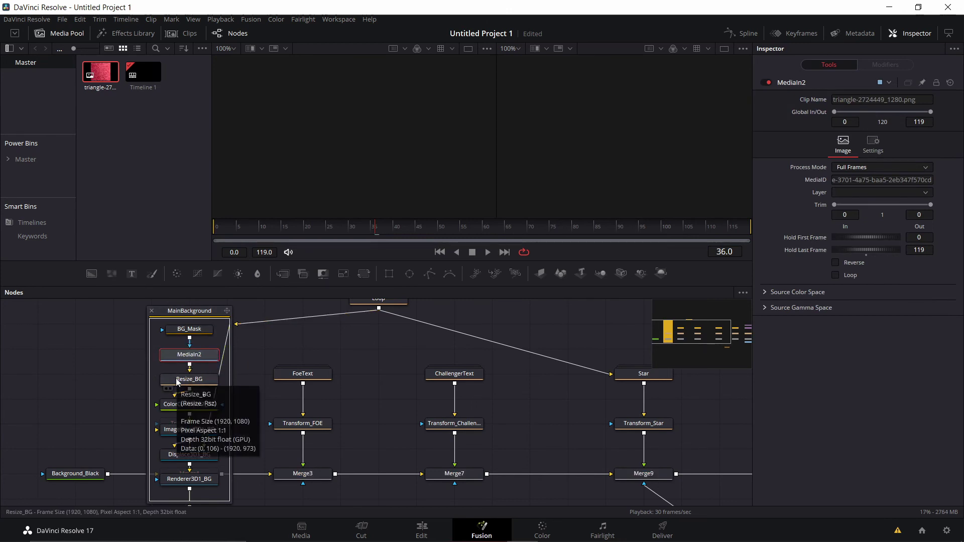
pyautogui.click(151, 311)
# Open the ChallengerText group and adjust the position of the Rectangle_C mask over the CHALLENGER APPROACHING banner
pyautogui.moveTo(331, 431); pyautogui.dragTo(172, 426)
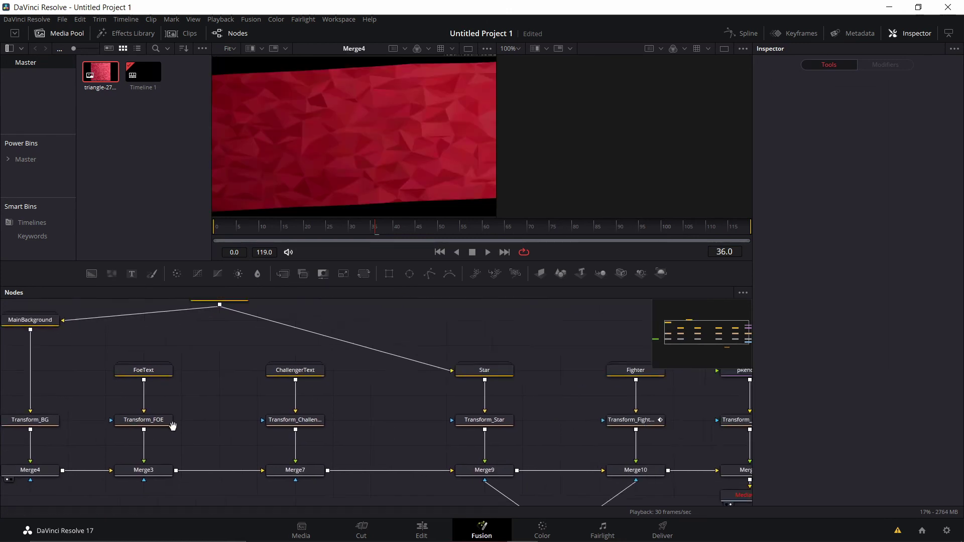
pyautogui.moveTo(525, 413); pyautogui.dragTo(397, 410)
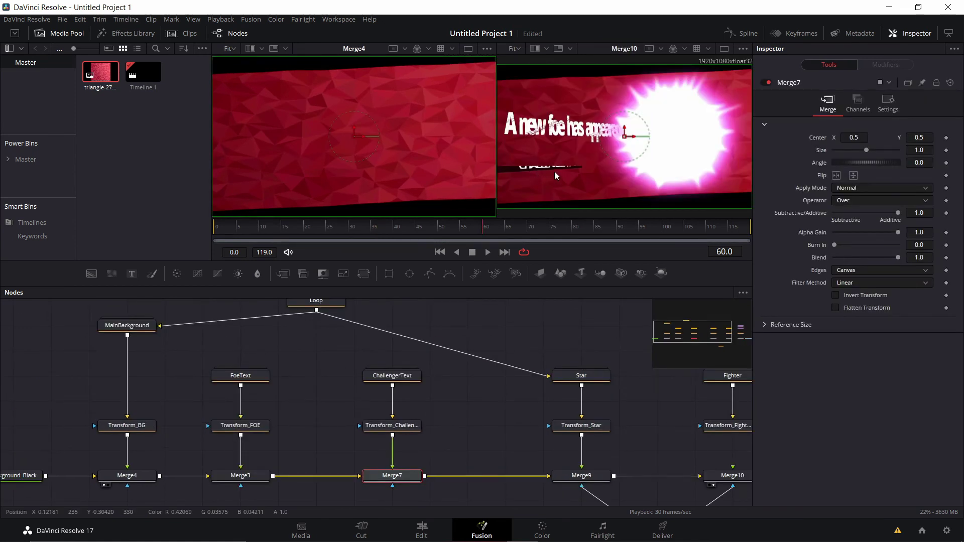
pyautogui.moveTo(346, 325); pyautogui.dragTo(427, 401)
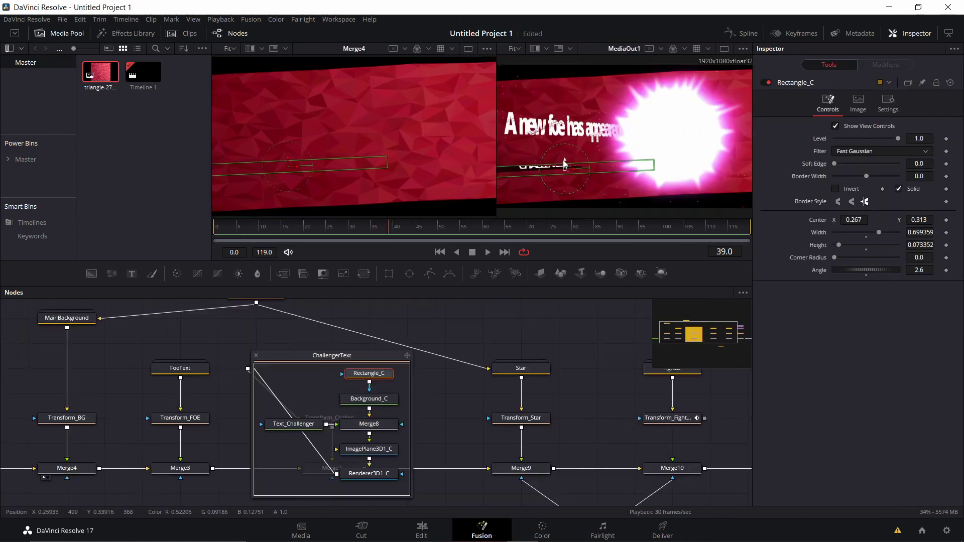
pyautogui.moveTo(566, 166)
pyautogui.mouseDown()
pyautogui.moveTo(565, 150)
pyautogui.moveTo(562, 162)
pyautogui.mouseUp()
pyautogui.click(561, 337)
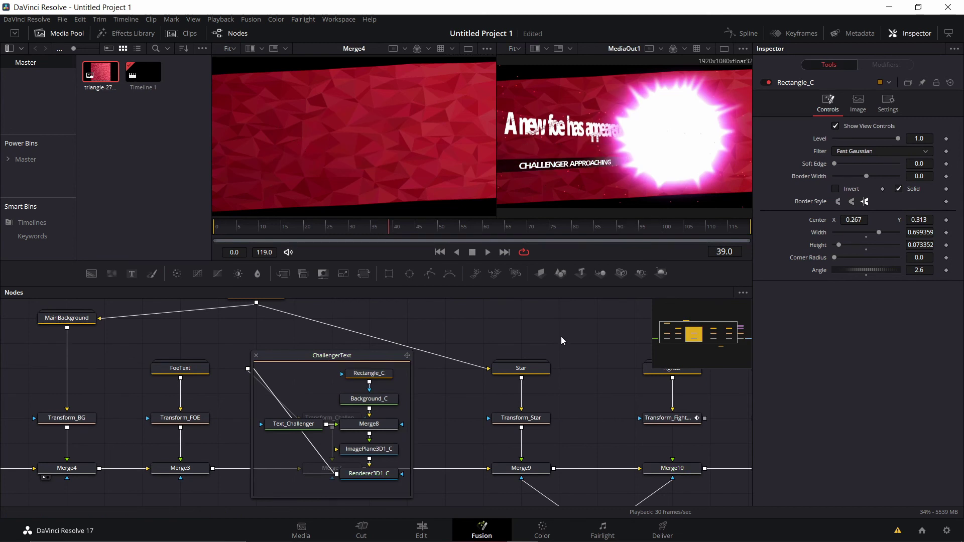
# Collapse the ChallengerText group and locate the Fighter group in the node graph
pyautogui.moveTo(577, 335)
pyautogui.mouseDown()
pyautogui.moveTo(477, 348)
pyautogui.moveTo(425, 337)
pyautogui.mouseUp()
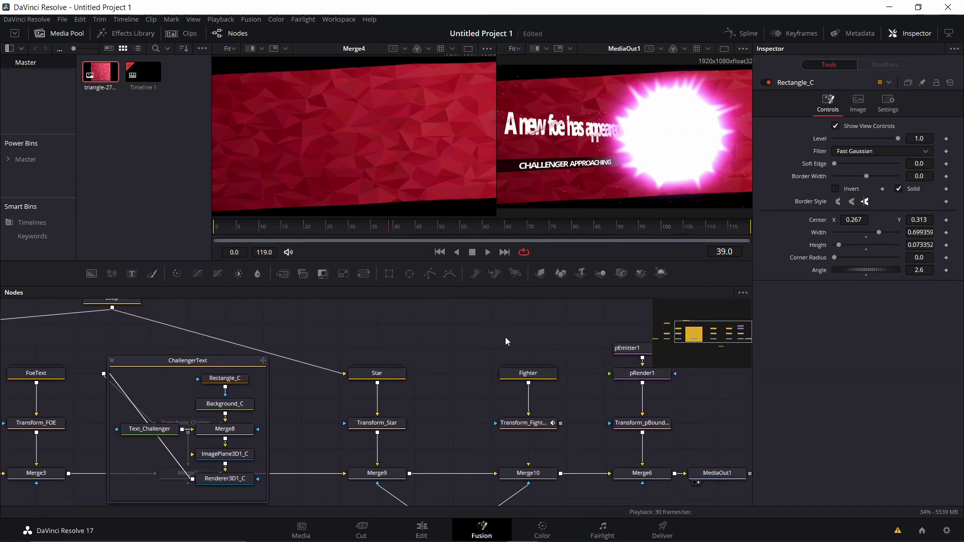
pyautogui.moveTo(502, 337); pyautogui.dragTo(384, 351)
pyautogui.moveTo(295, 365); pyautogui.dragTo(393, 351)
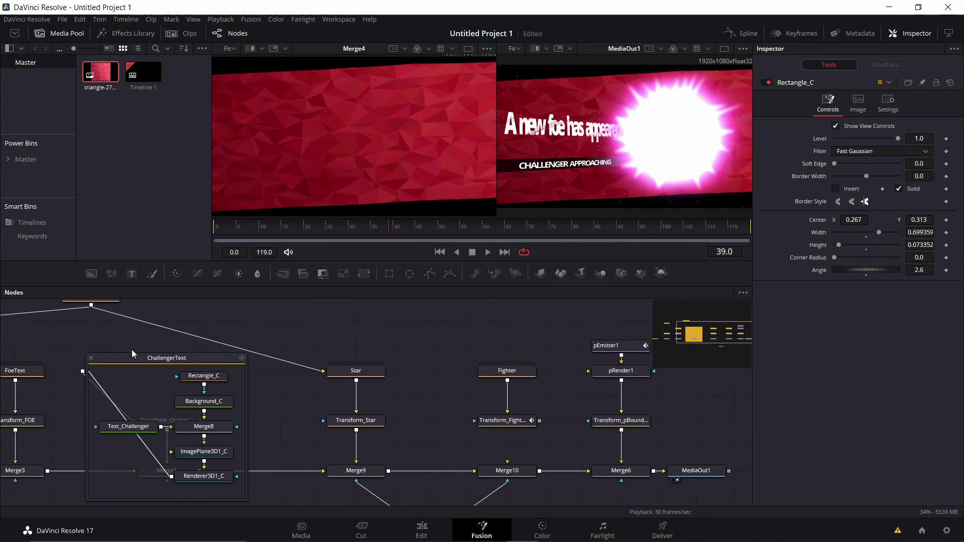
pyautogui.click(91, 358)
pyautogui.moveTo(176, 353); pyautogui.dragTo(540, 356)
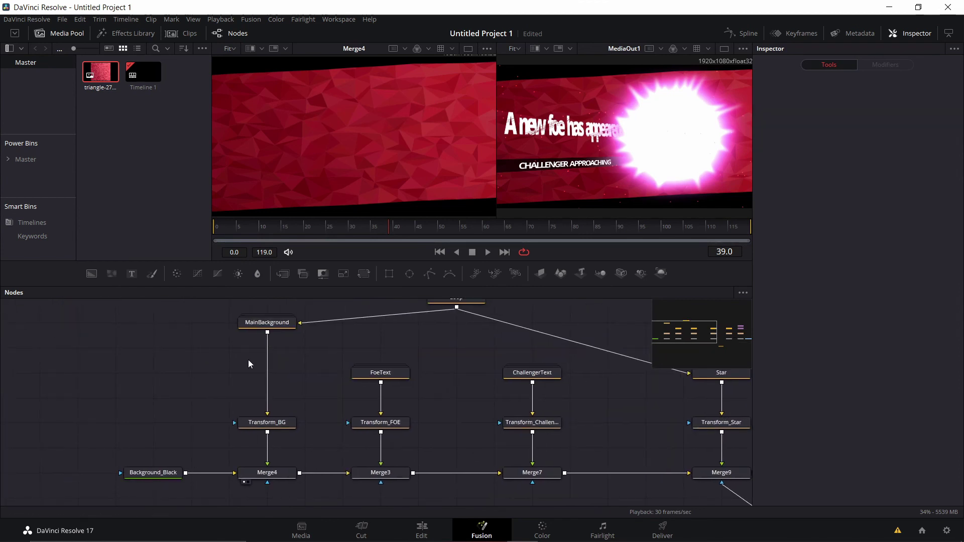
pyautogui.moveTo(448, 393); pyautogui.dragTo(213, 399)
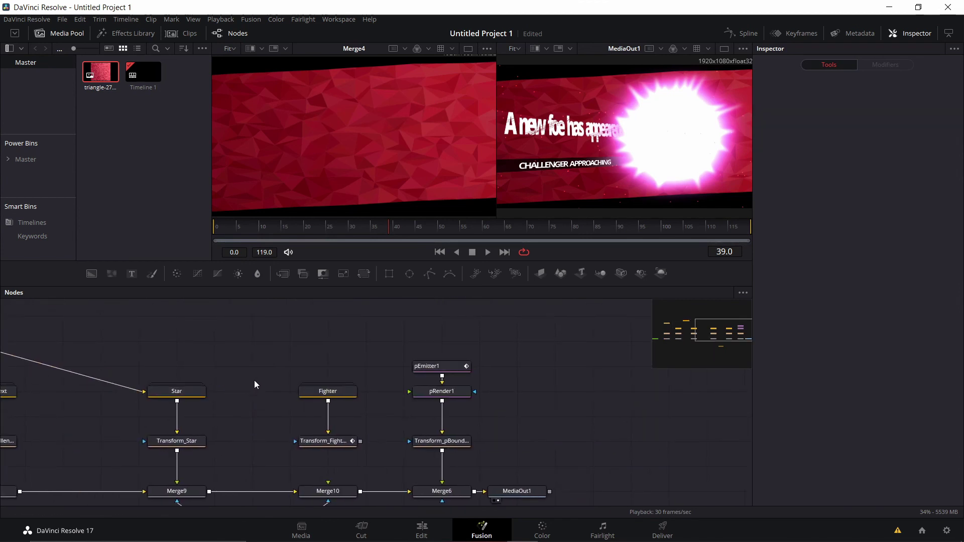
pyautogui.moveTo(317, 423); pyautogui.dragTo(353, 365)
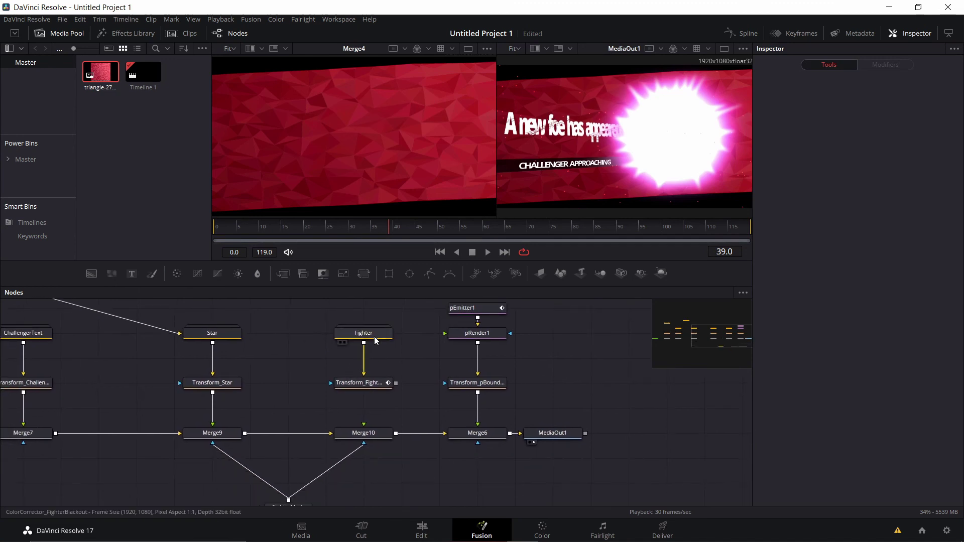
# Open the Fighter group, inspect its MediaIn1 silhouette source, and collapse the group again
pyautogui.doubleClick(374, 335)
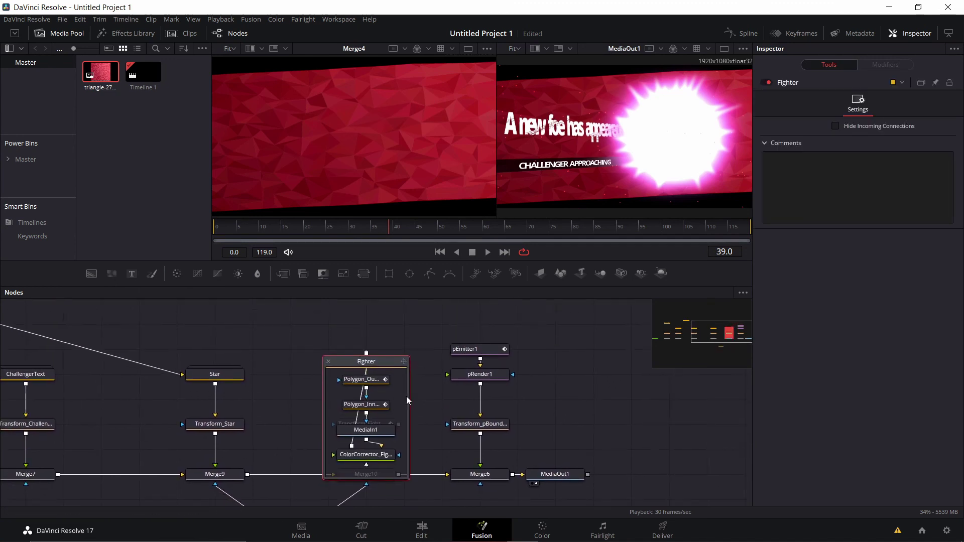
pyautogui.click(370, 431)
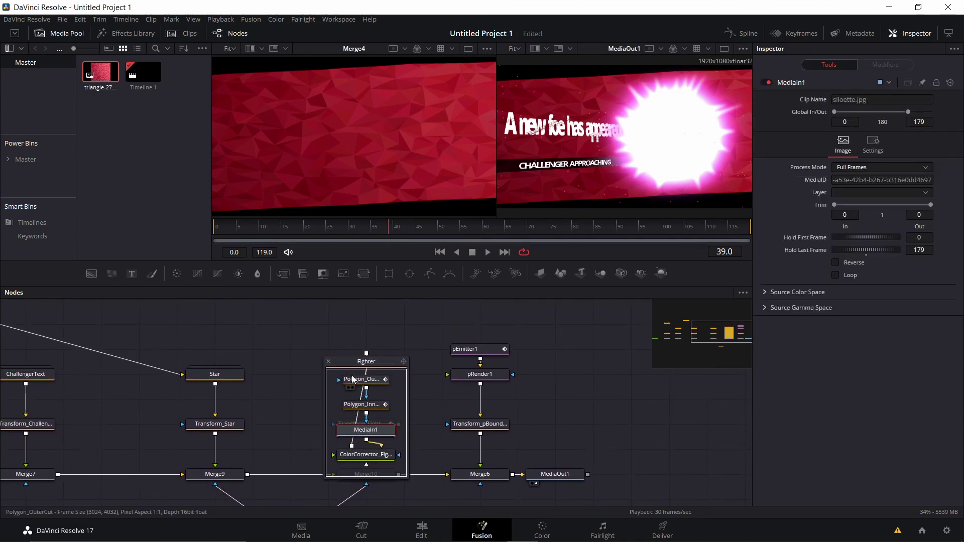
pyautogui.click(328, 362)
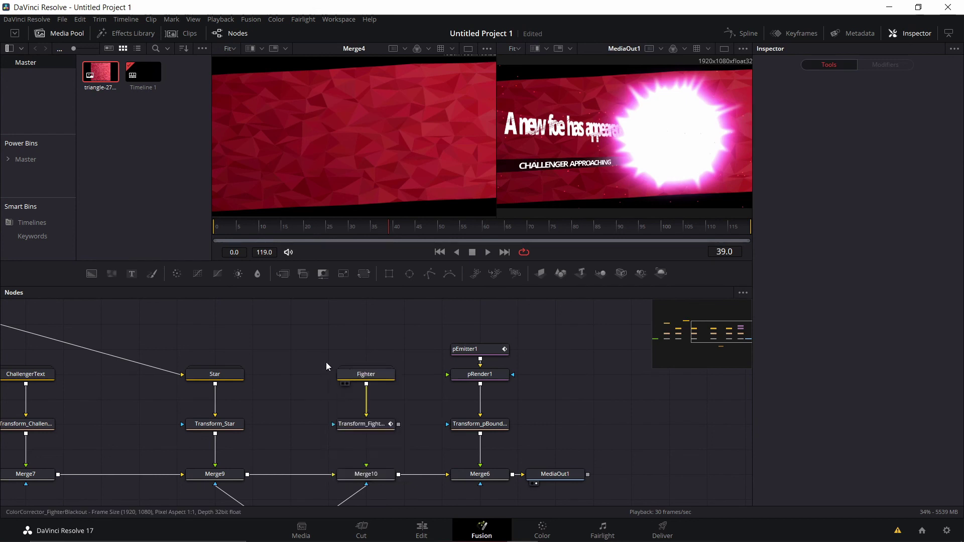
# Ungroup the Fighter group and move its polygon, MediaIn1 and color corrector nodes up and away from Transform_Fighter
pyautogui.rightClick(366, 377)
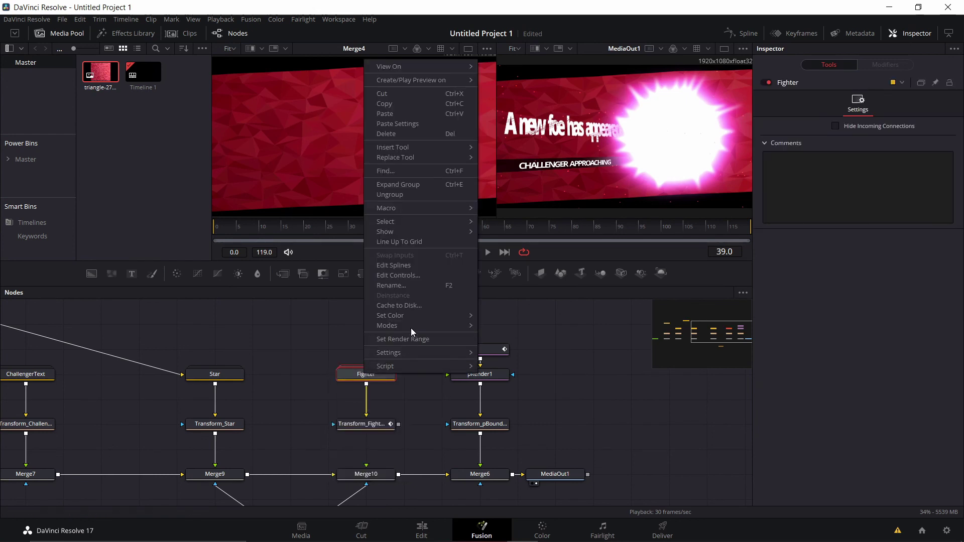
pyautogui.click(402, 196)
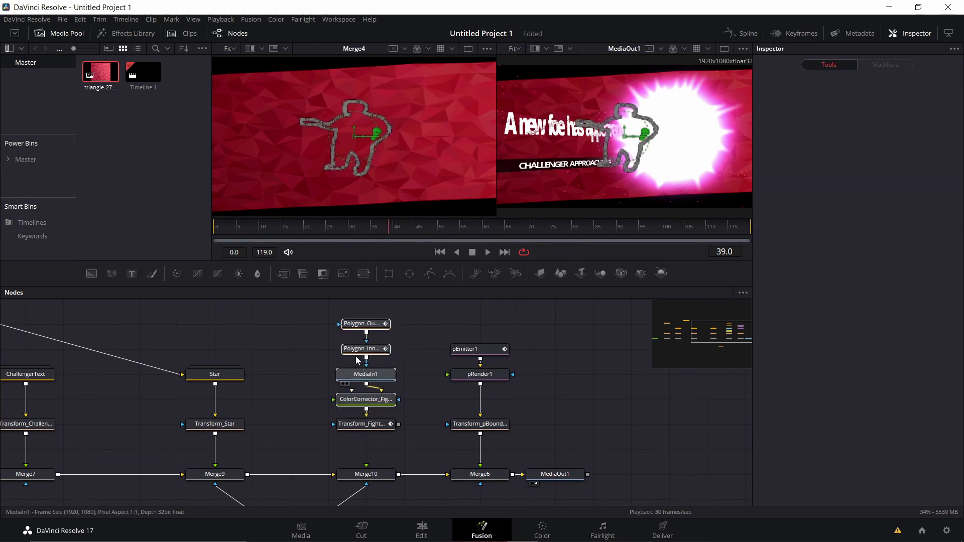
pyautogui.moveTo(390, 316); pyautogui.dragTo(403, 361)
pyautogui.click(404, 361)
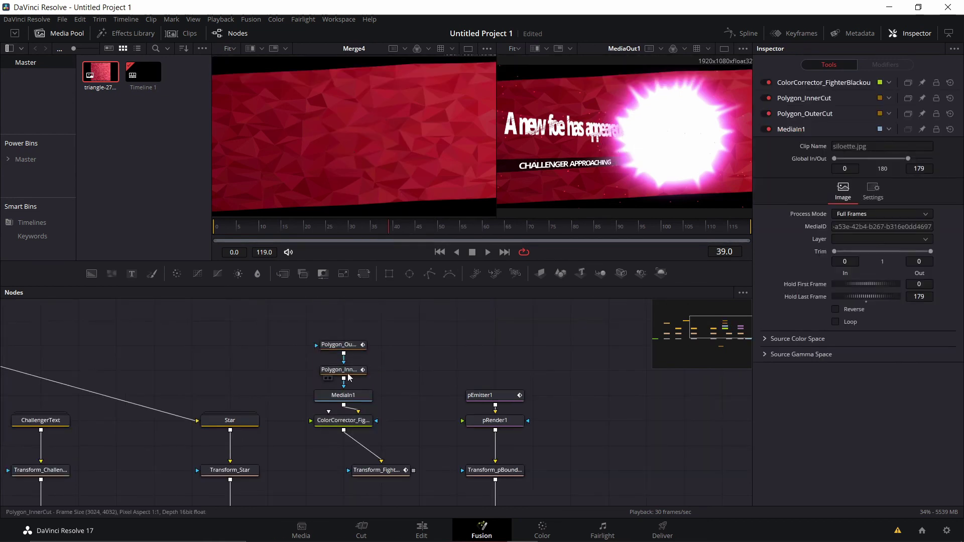
# Connect the output of Transform_Fighter to the foreground input of Merge10
pyautogui.moveTo(419, 424); pyautogui.dragTo(425, 370)
pyautogui.moveTo(418, 416); pyautogui.dragTo(385, 458)
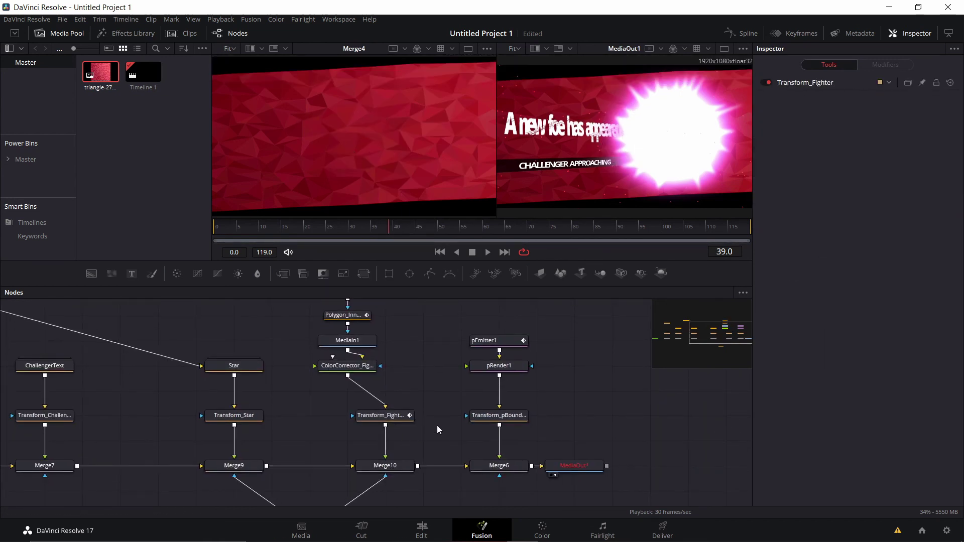
pyautogui.moveTo(434, 364); pyautogui.dragTo(483, 425)
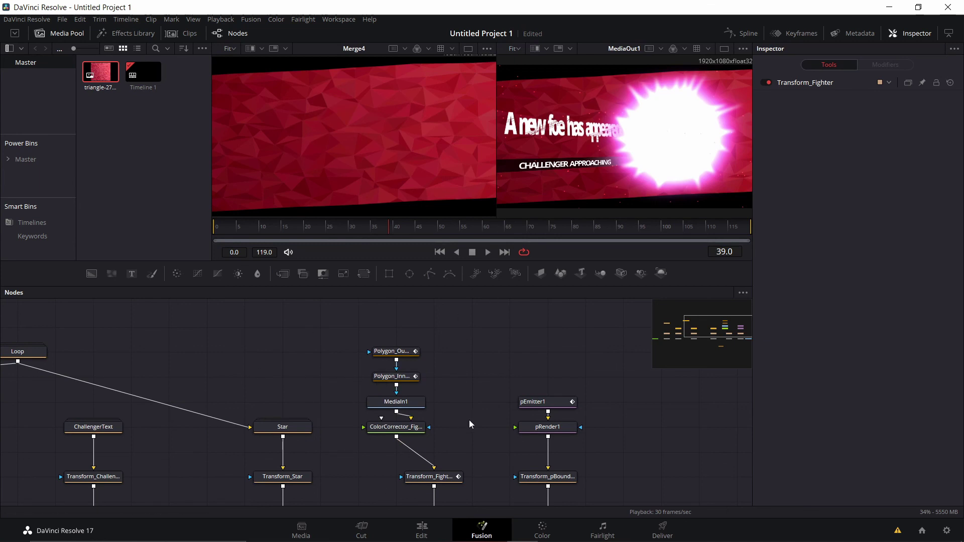
pyautogui.moveTo(469, 419); pyautogui.dragTo(368, 397)
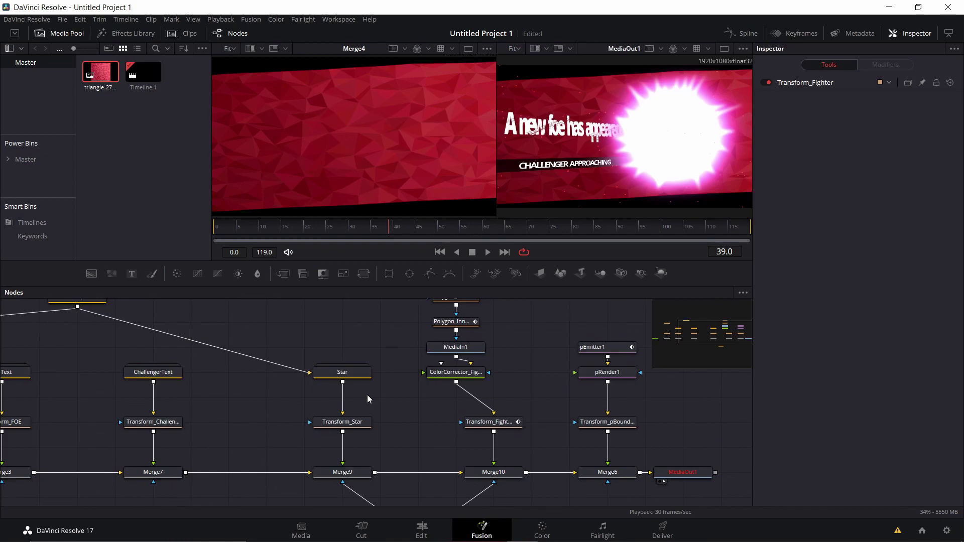